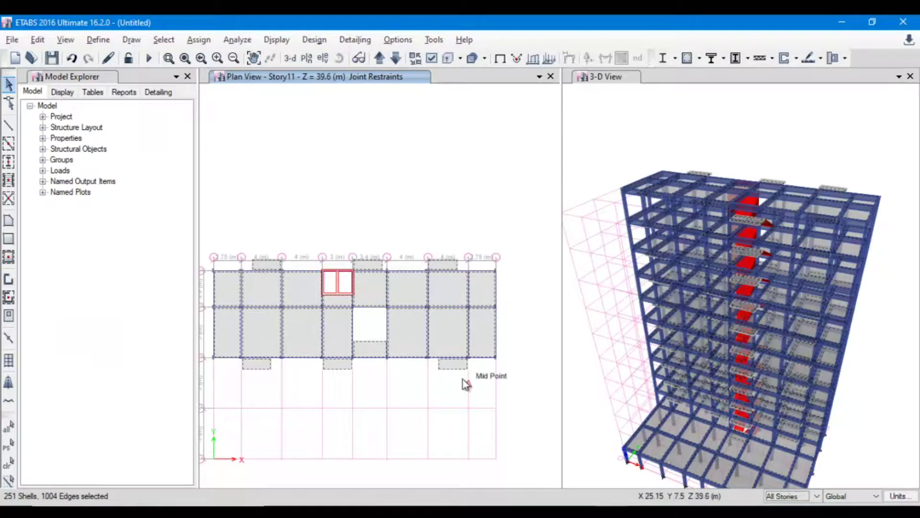
Step: Examine the selected floor shells around the stair openings in the Story11 plan and at the lower stories in 3D
scroll(378, 352, "down", 1)
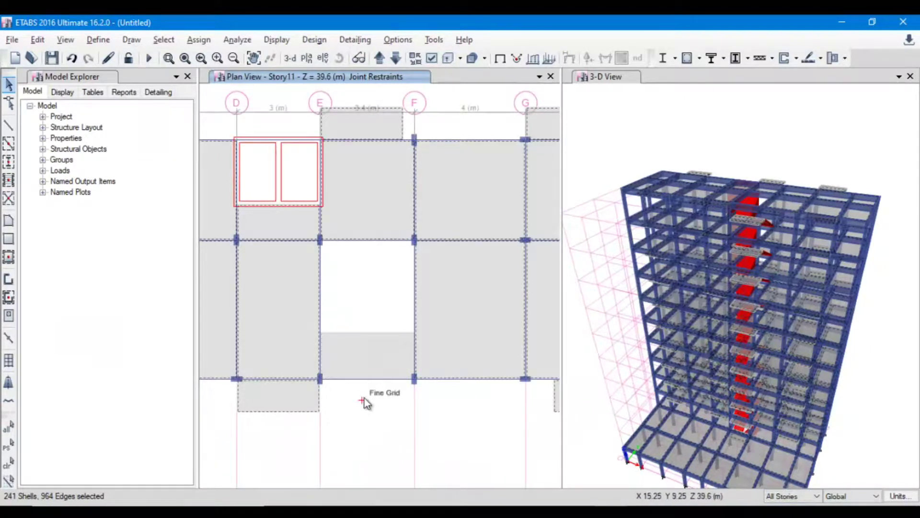
scroll(367, 400, "down", 2)
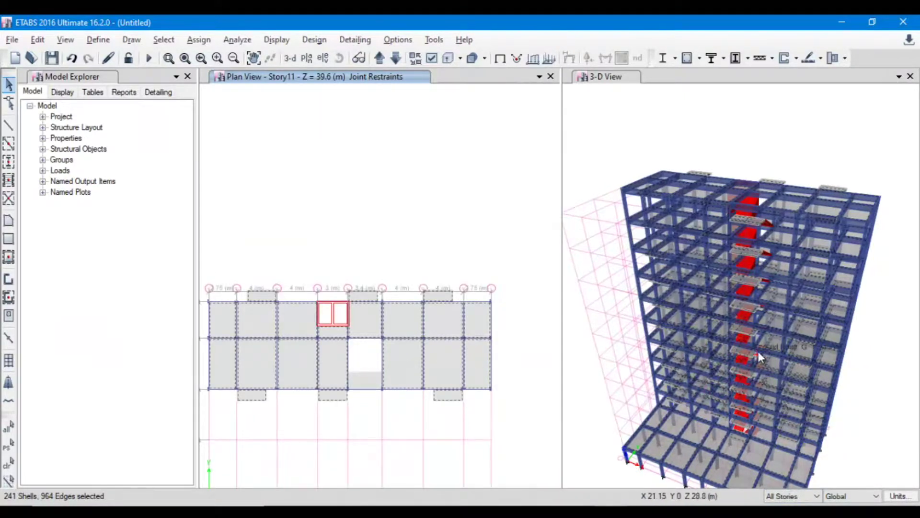
scroll(746, 346, "up", 3)
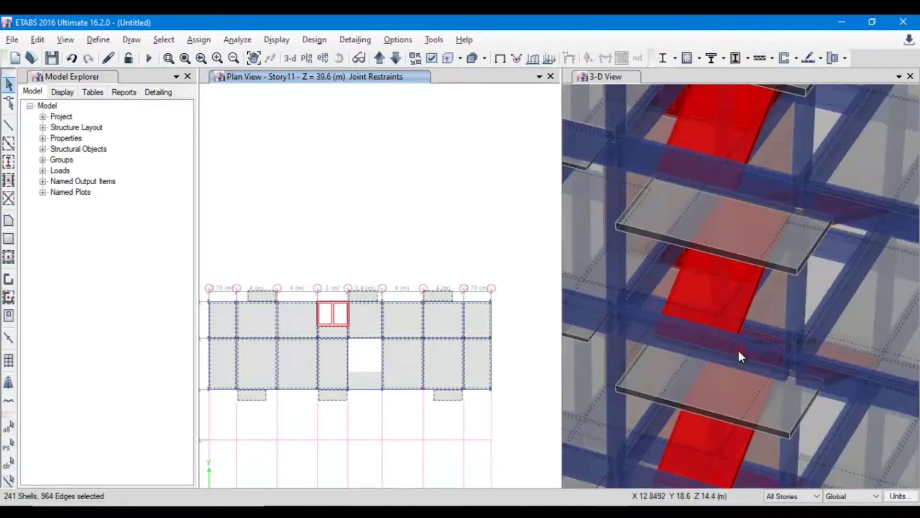
middle_click_drag(738, 425, 689, 381)
scroll(689, 381, "down", 5)
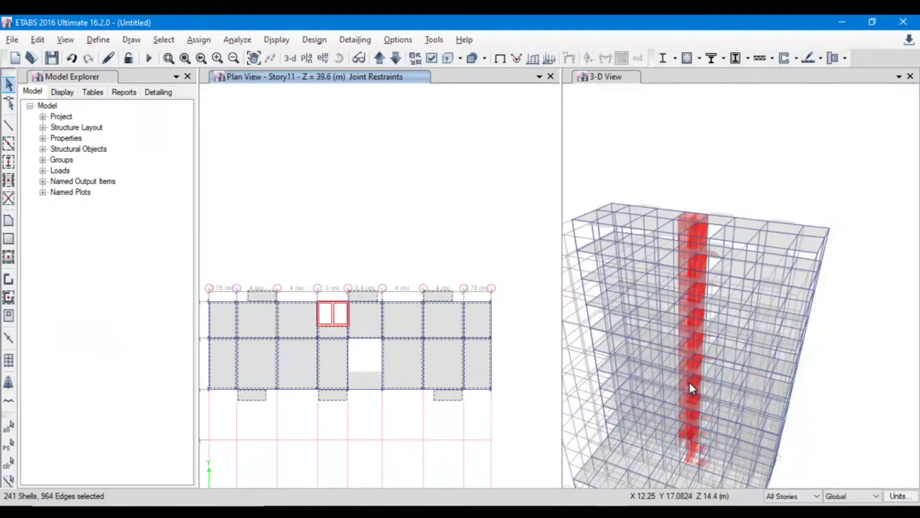
scroll(697, 467, "up", 5)
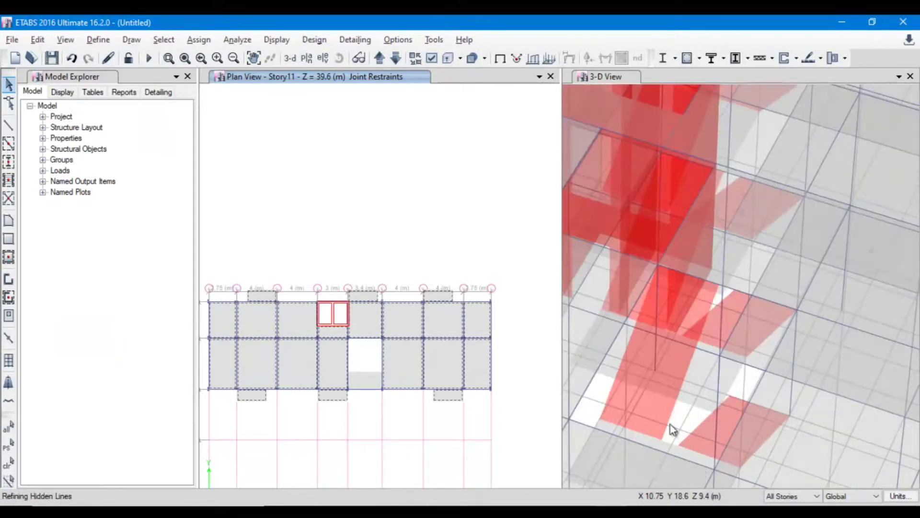
left_click(653, 419)
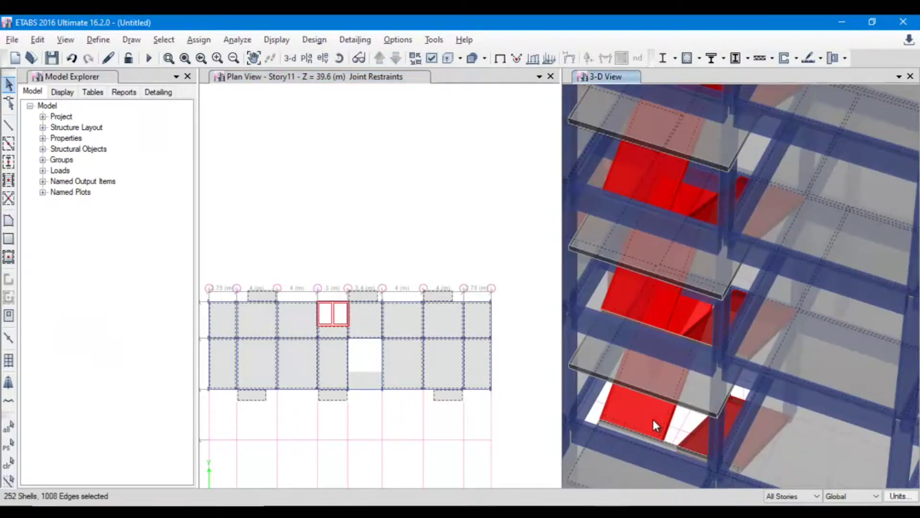
scroll(637, 454, "down", 3)
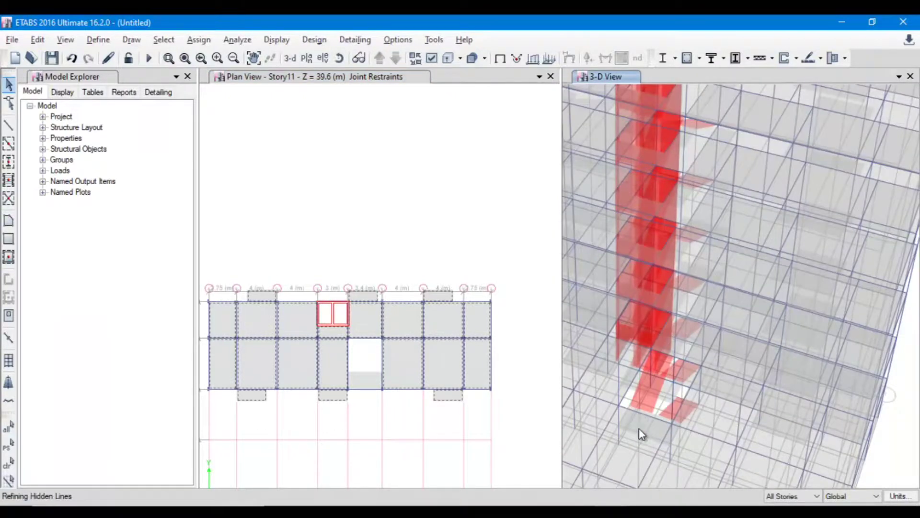
scroll(642, 430, "up", 3)
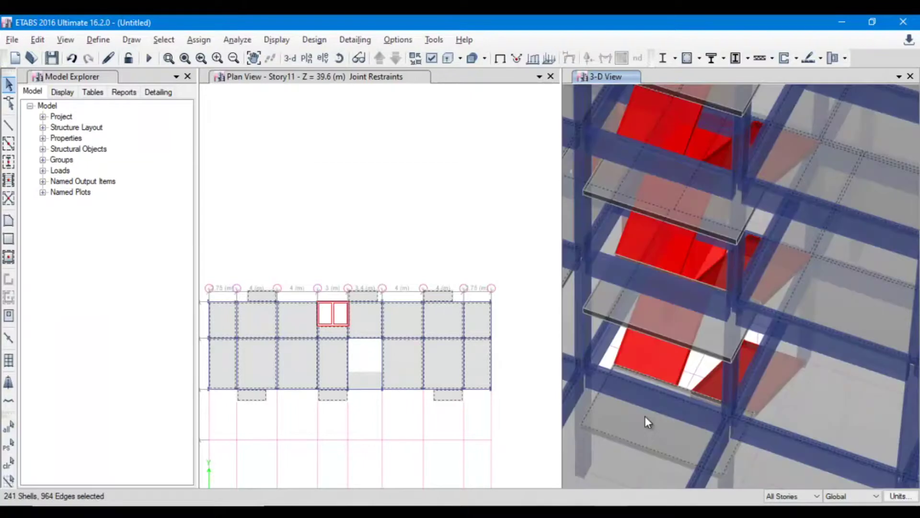
Step: Remove the Story1 floor slab at the base of the stair shaft from the current shell selection
left_click(644, 416, "ctrl")
left_click(494, 314)
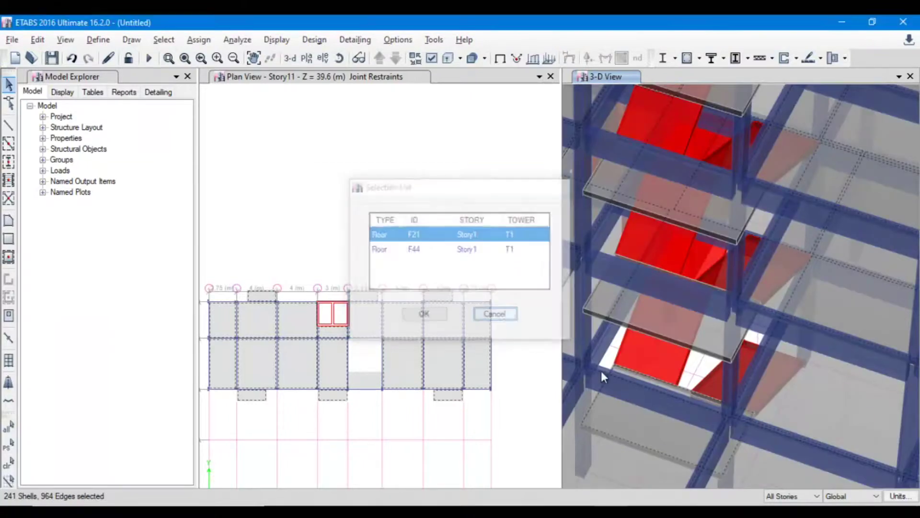
left_click(660, 380, "ctrl")
left_click(489, 311)
left_click(691, 444, "ctrl")
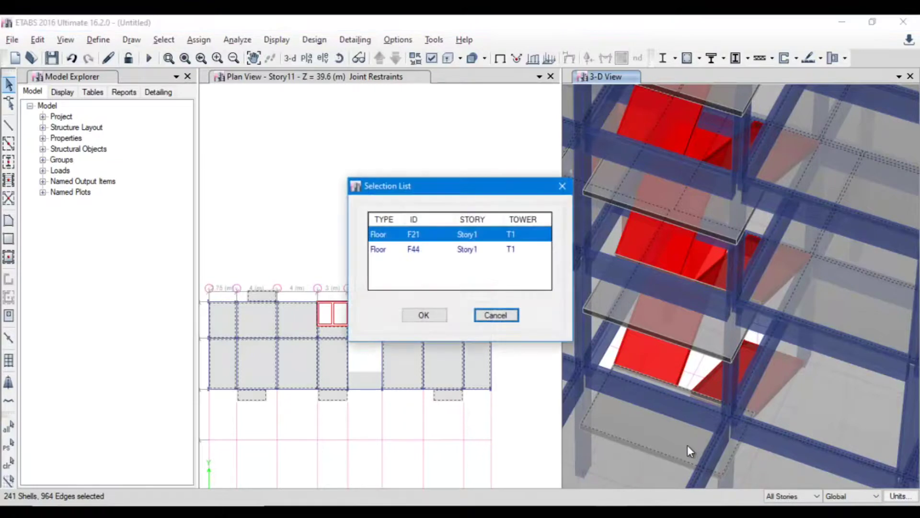
left_click(494, 314)
scroll(651, 420, "down", 3)
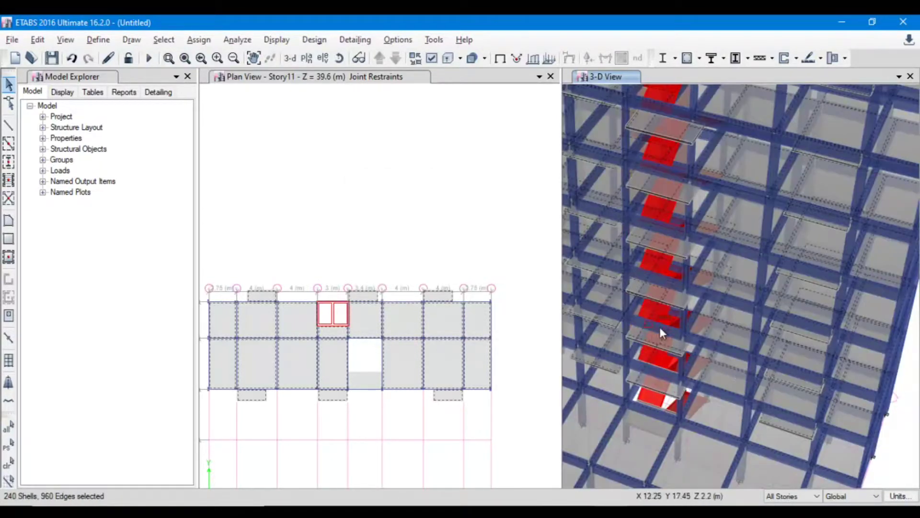
scroll(711, 427, "down", 3)
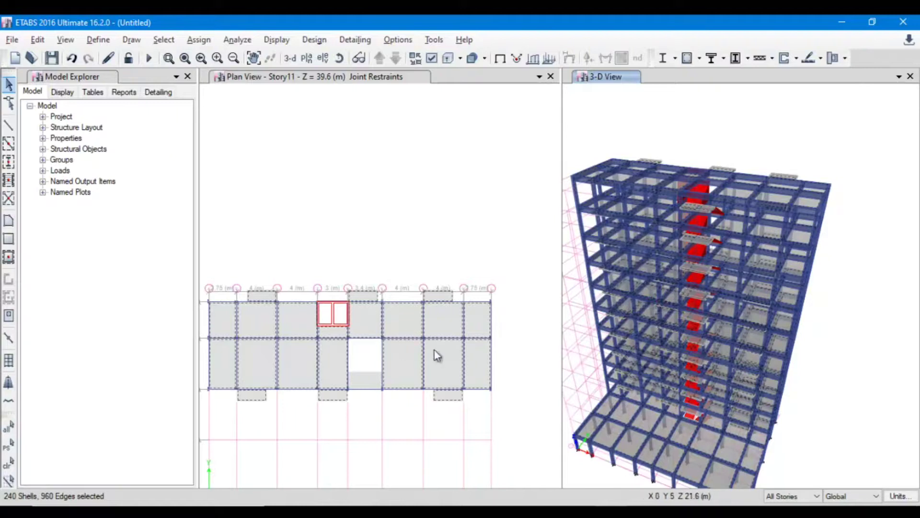
Step: Assign diaphragm D1 to the selected floor shells, with its rigidity defined as Rigid
left_click(199, 39)
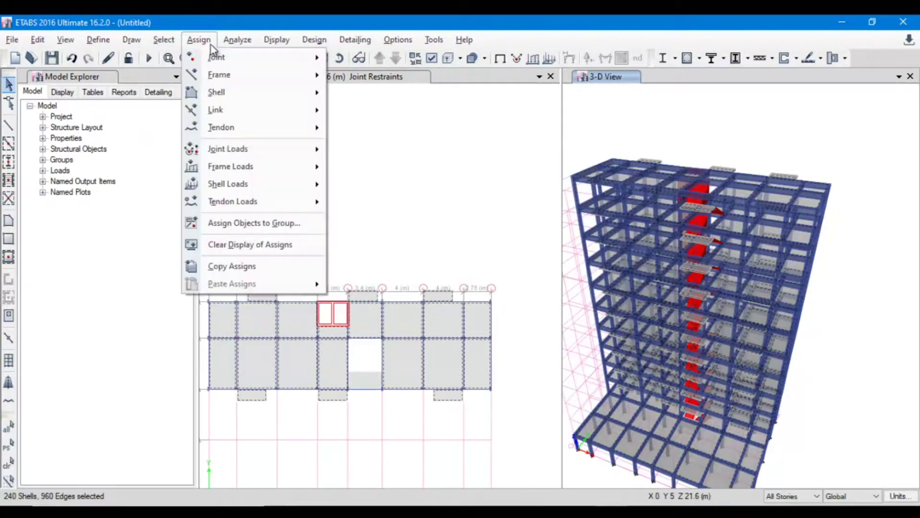
mouse_move(232, 89)
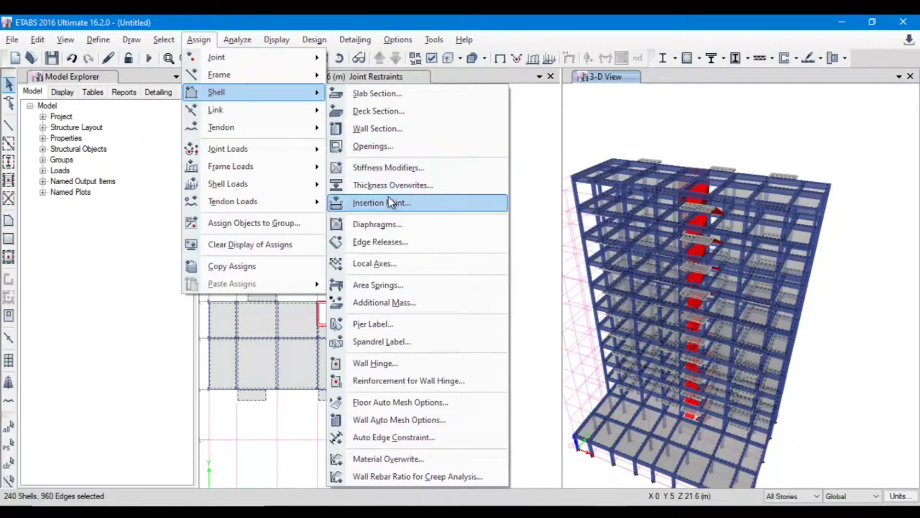
left_click(394, 224)
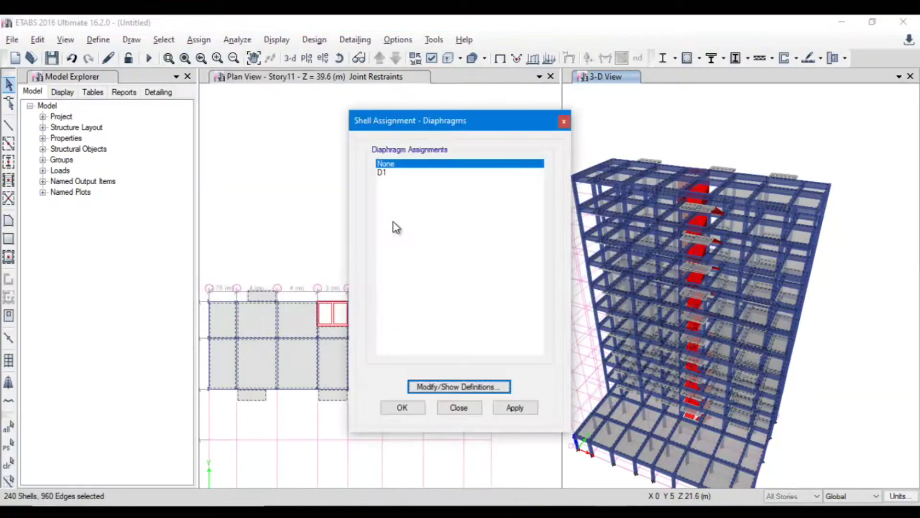
left_click(387, 174)
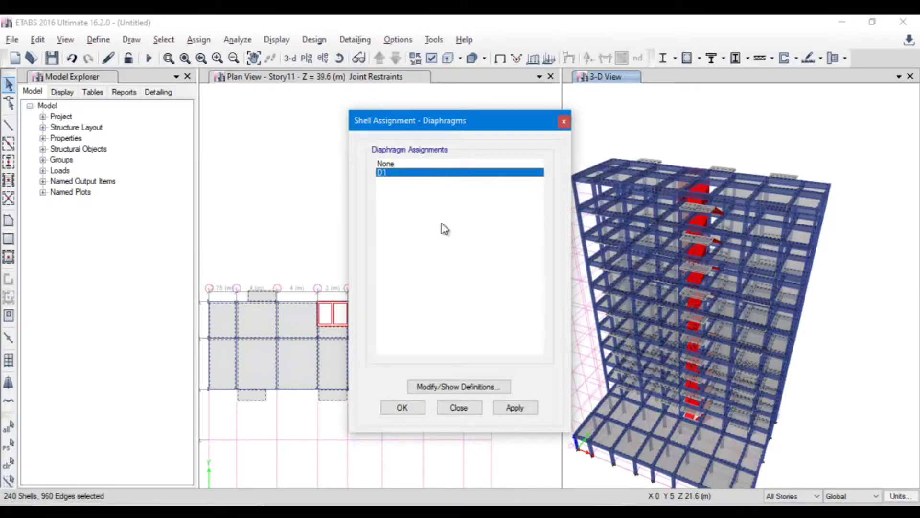
left_click(444, 386)
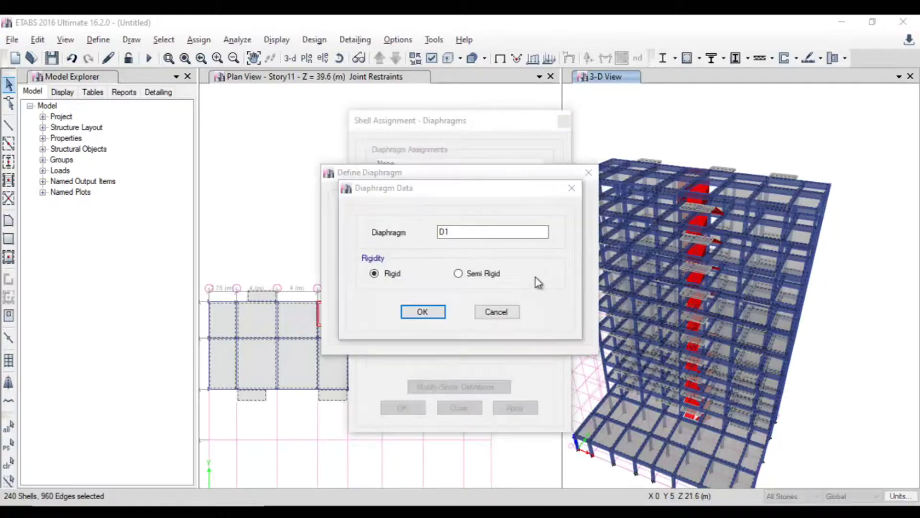
left_click(390, 273)
left_click(424, 312)
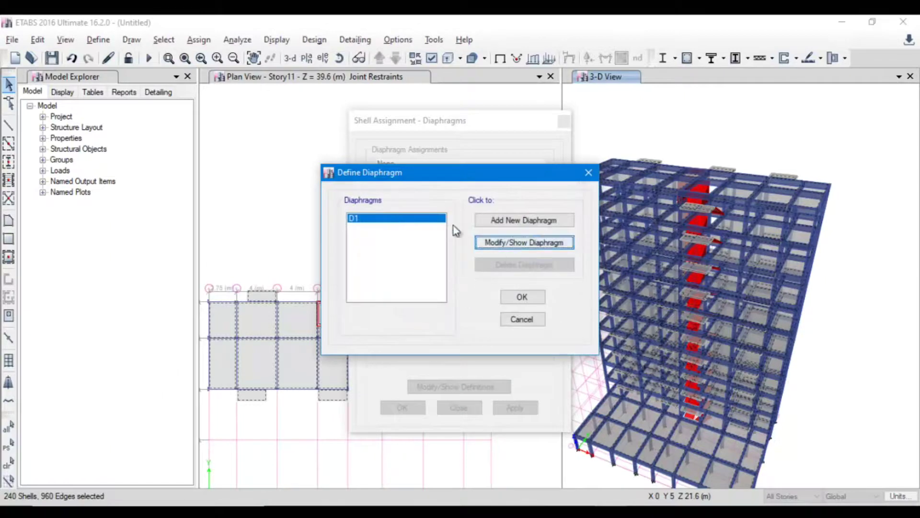
left_click(494, 242)
left_click(420, 312)
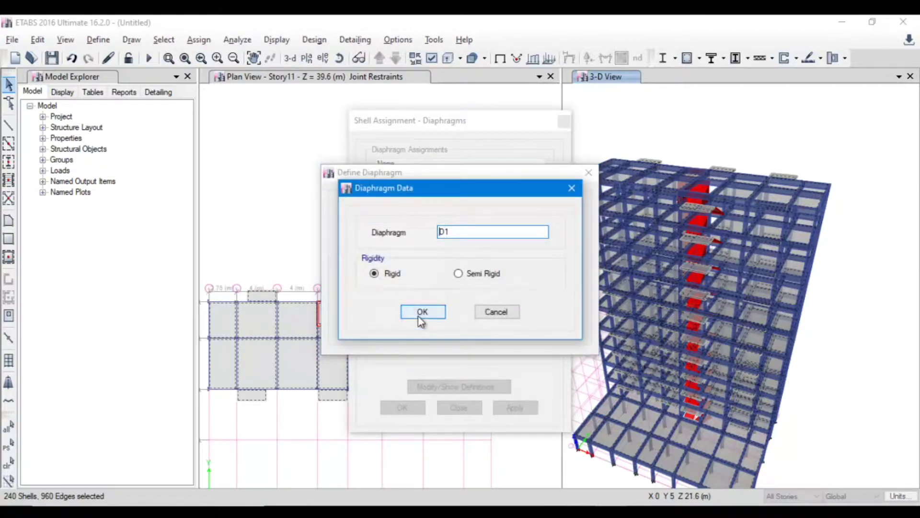
left_click(523, 314)
left_click(420, 407)
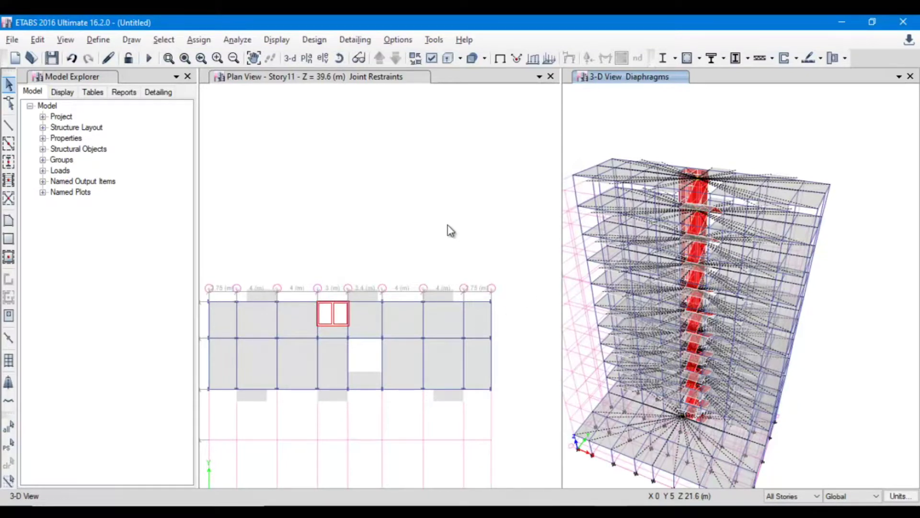
left_click(445, 224)
key("ctrl+p")
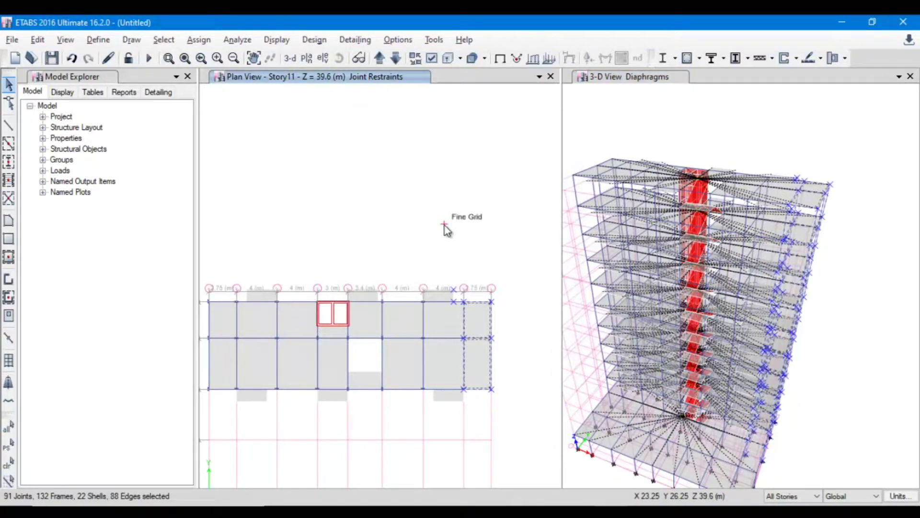
key("ctrl+q")
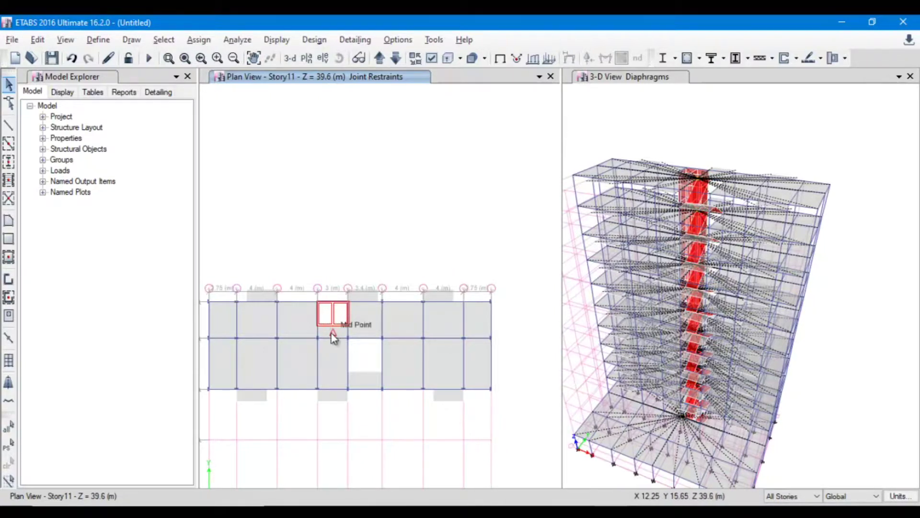
Step: Open the load pattern definitions and review the Dead and Live patterns
left_click(98, 40)
left_click(232, 318)
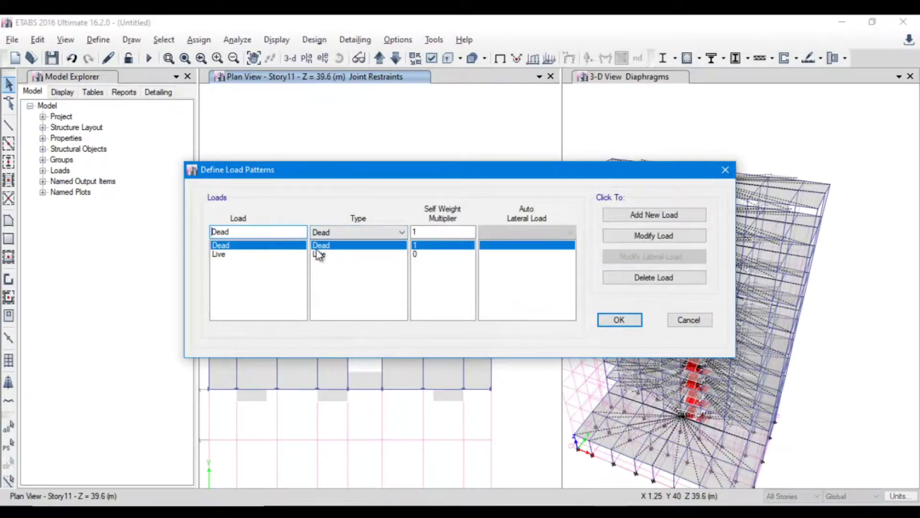
left_click(320, 253)
left_click(320, 246)
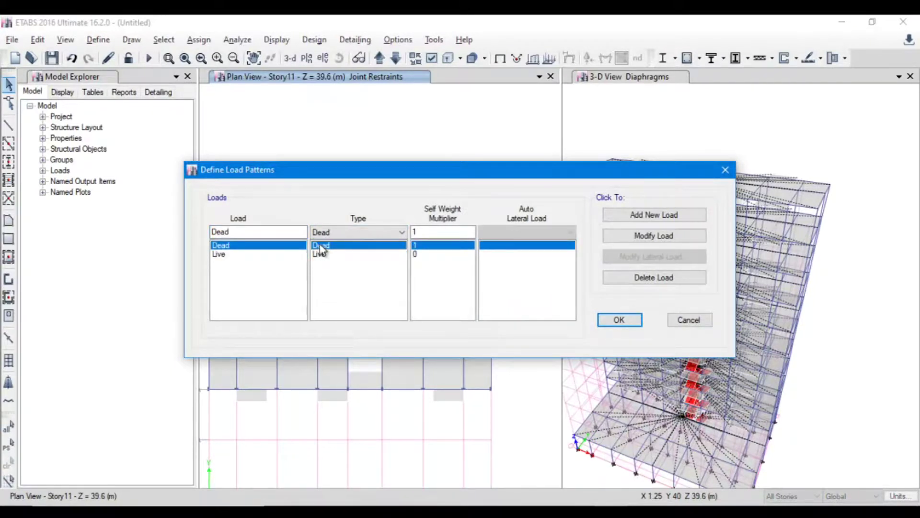
left_click_drag(281, 231, 200, 236)
type("W")
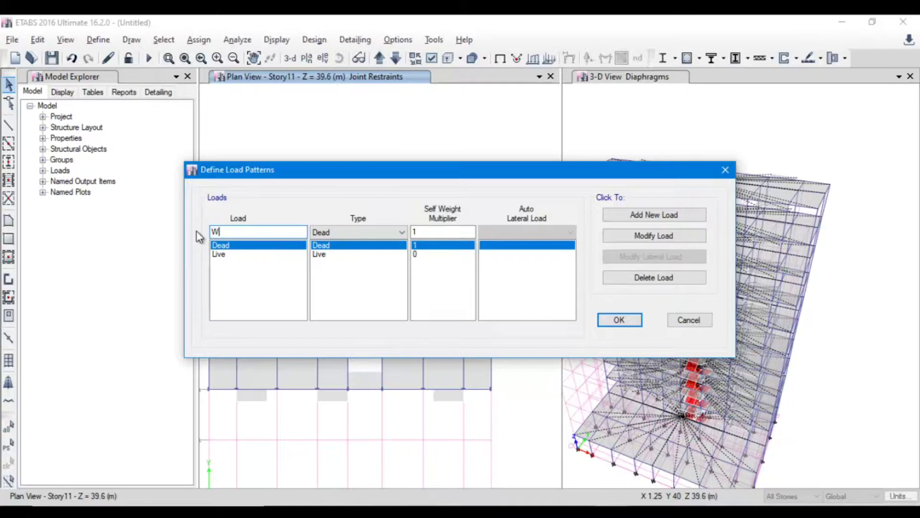
type("IND X")
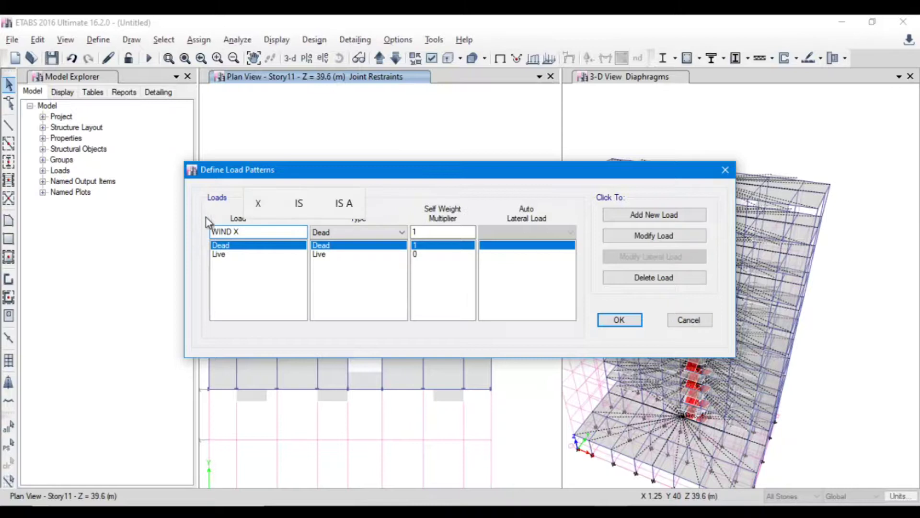
left_click(320, 233)
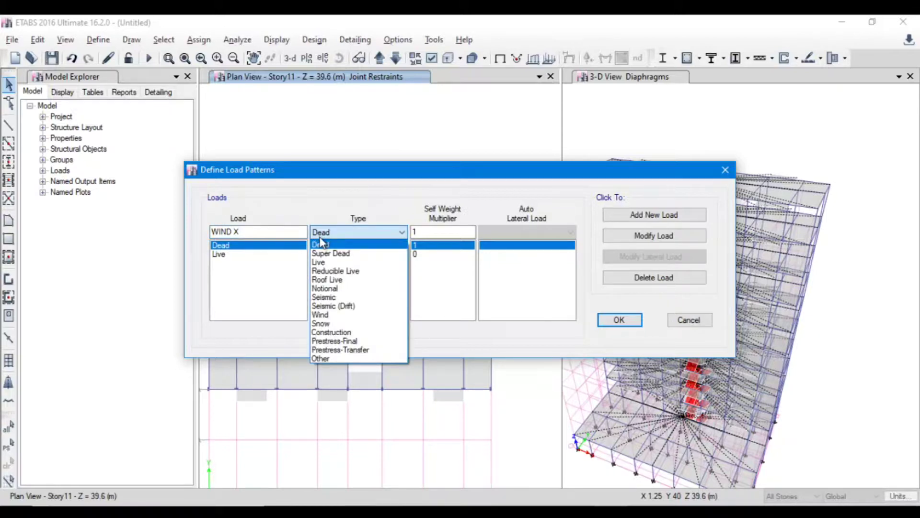
left_click(329, 316)
double_click(432, 233)
type("0")
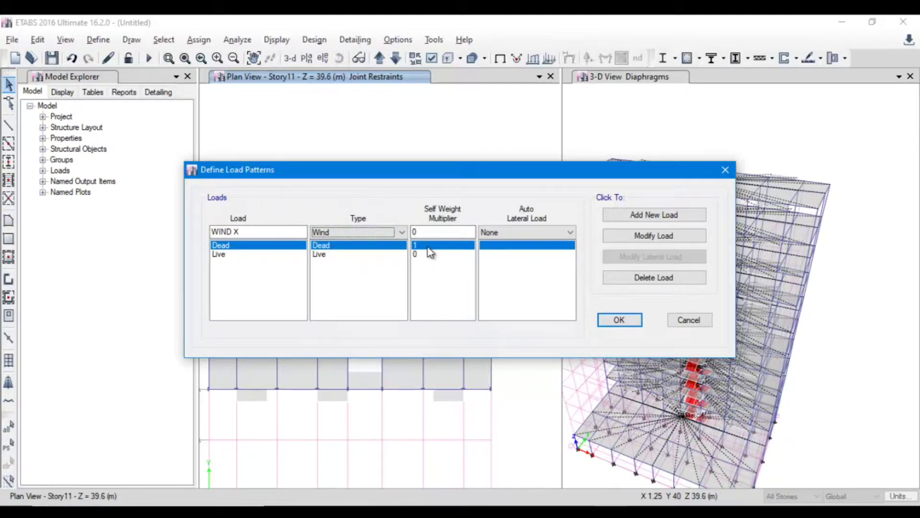
left_click(427, 254)
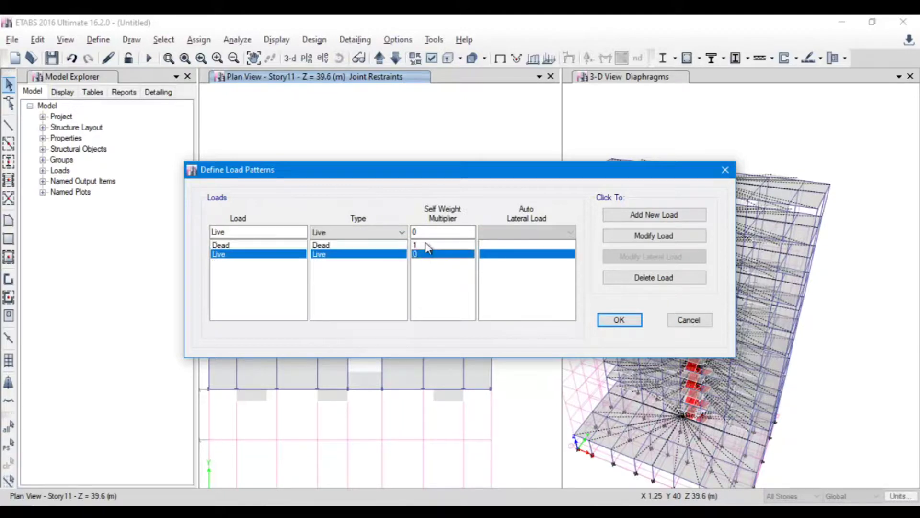
left_click(425, 244)
left_click(432, 235)
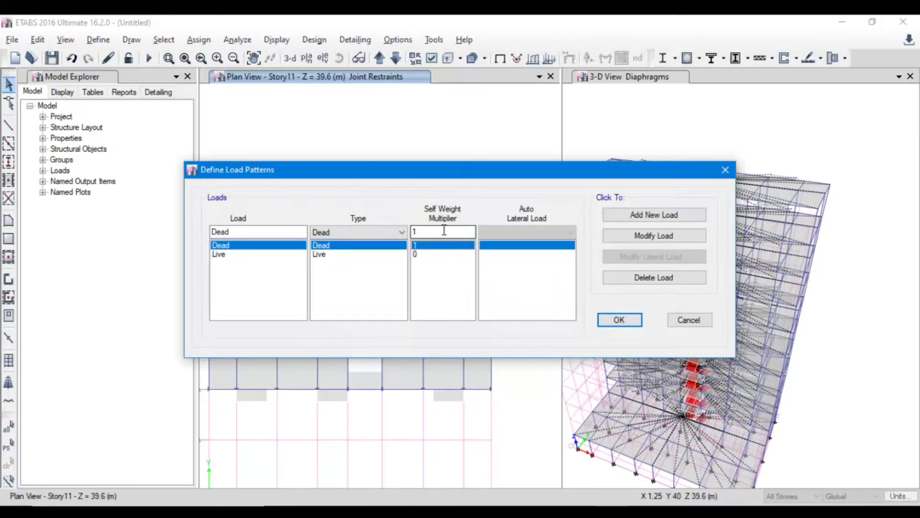
left_click(444, 230)
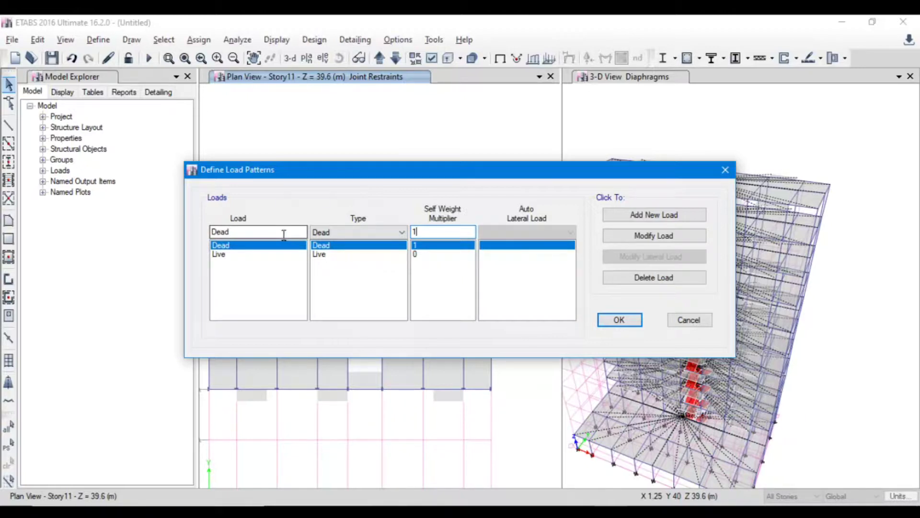
Step: Add a load pattern WIND X of type Wind with self weight multiplier 0 and auto lateral load Indian IS 875:2015
left_click_drag(280, 234, 204, 244)
type("WIND X")
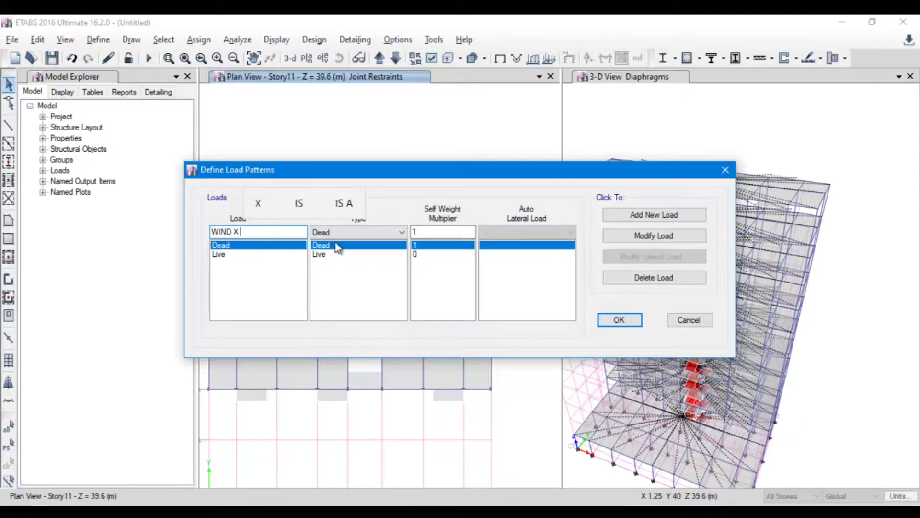
left_click(341, 232)
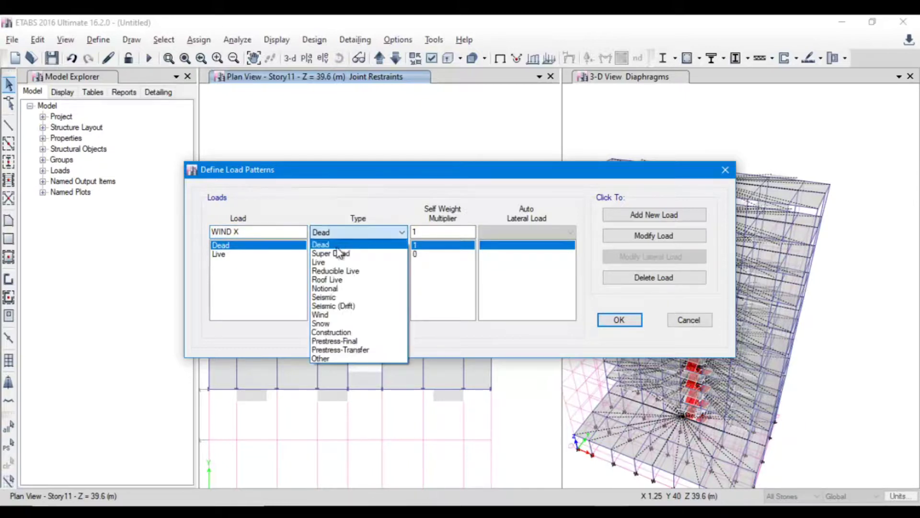
left_click(343, 318)
double_click(434, 231)
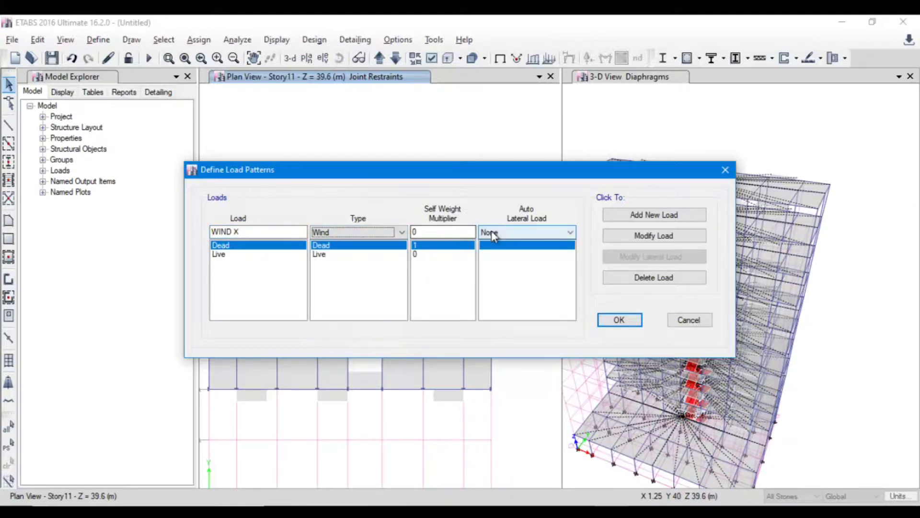
type("0")
left_click(492, 232)
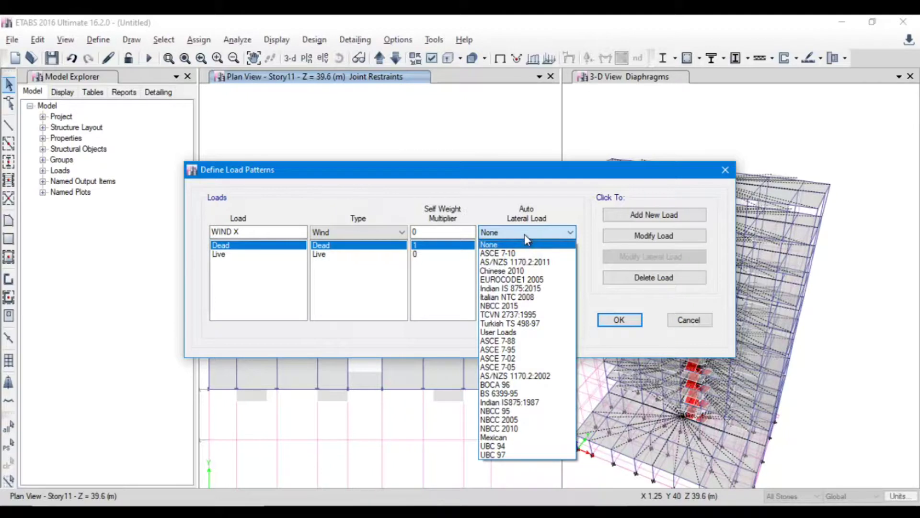
left_click(531, 288)
left_click(630, 215)
Step: Add a load pattern WIND Y with the same Wind type and Indian IS 875:2015 lateral load as WIND X
double_click(237, 232)
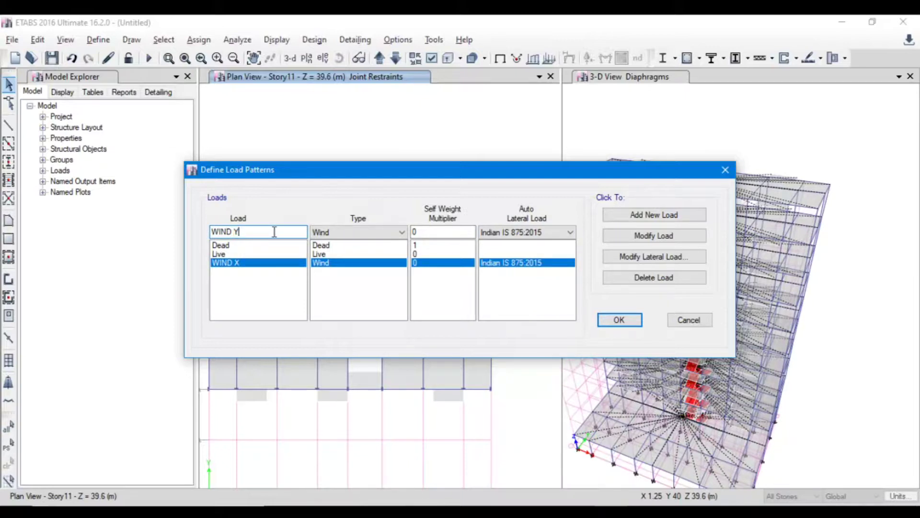
type("Y")
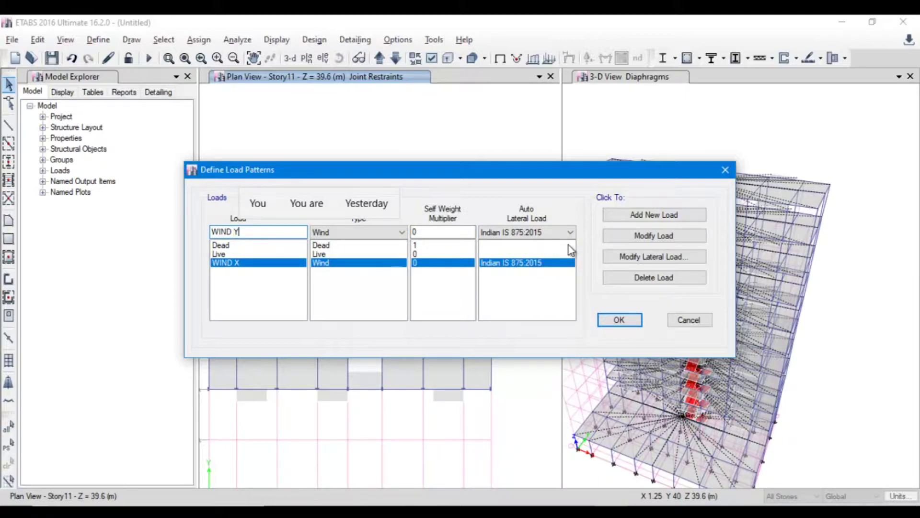
left_click(631, 217)
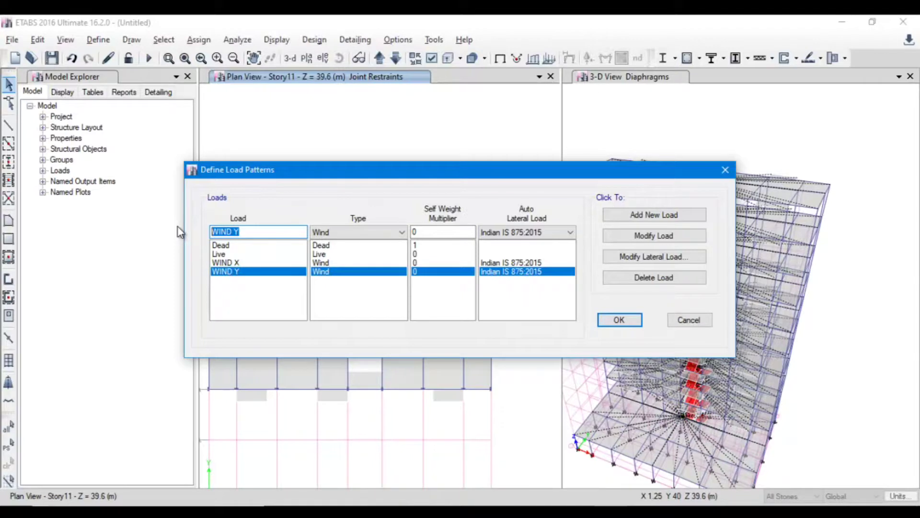
Step: Add a load pattern EQ X of type Seismic with auto lateral load IS1893 2002
type("EQ")
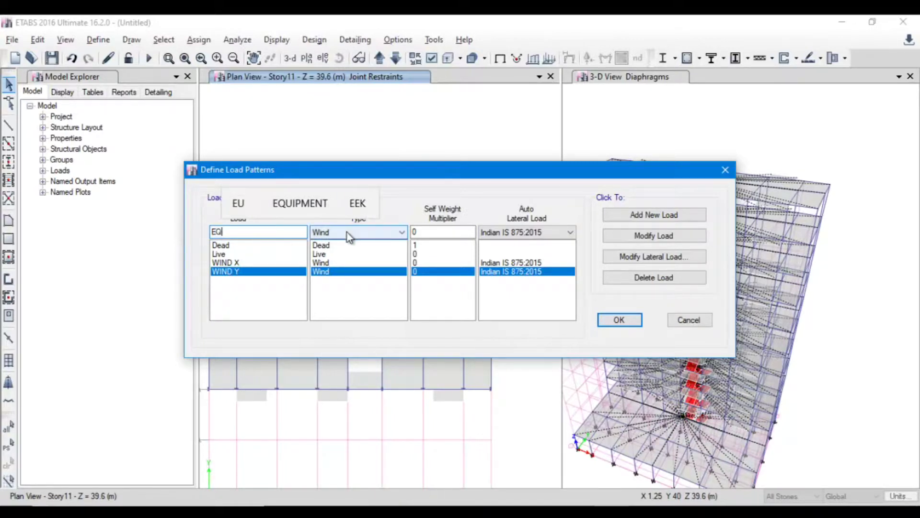
left_click(347, 232)
left_click(353, 297)
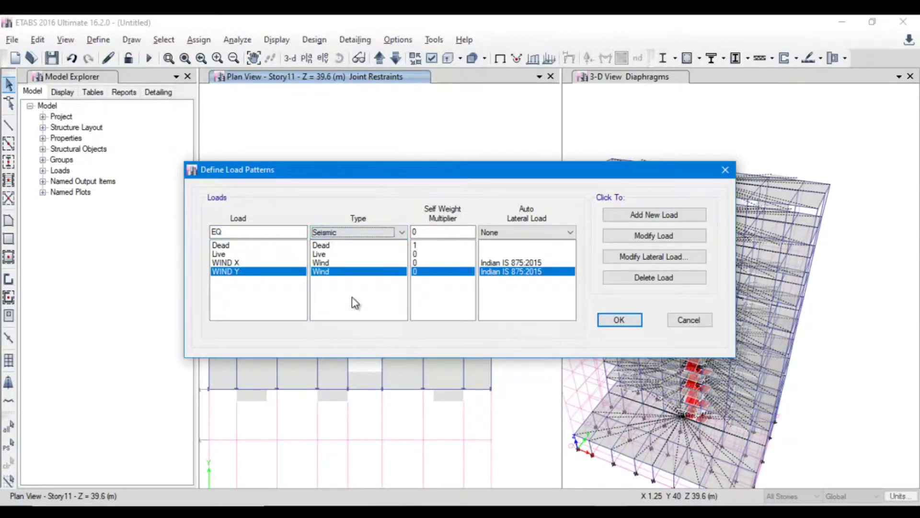
left_click(250, 233)
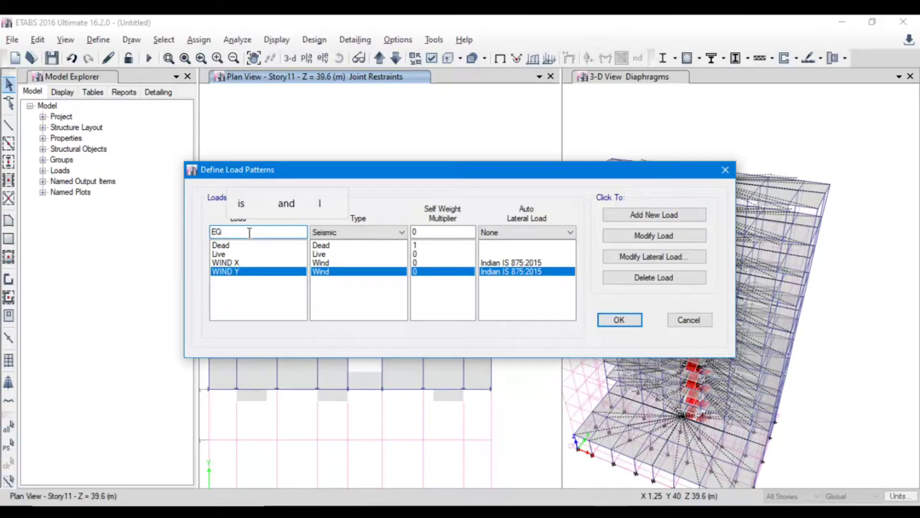
left_click(494, 234)
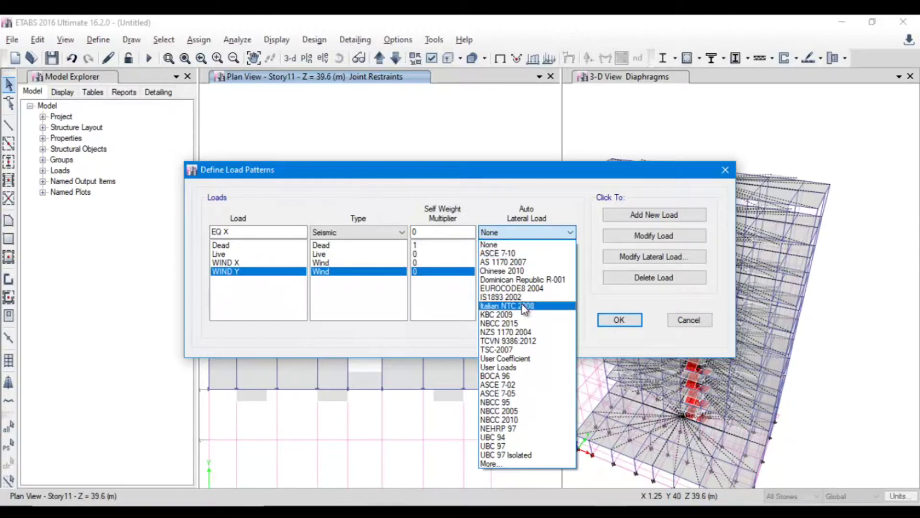
left_click(496, 298)
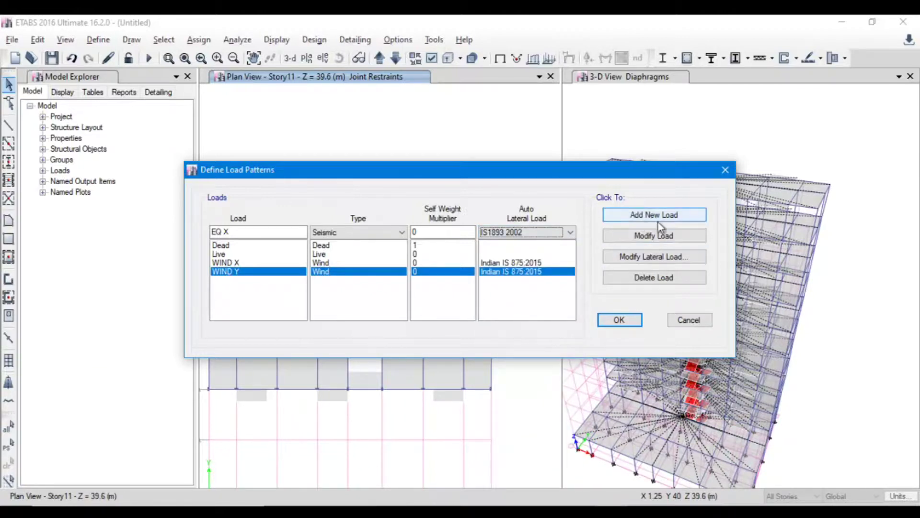
left_click(637, 220)
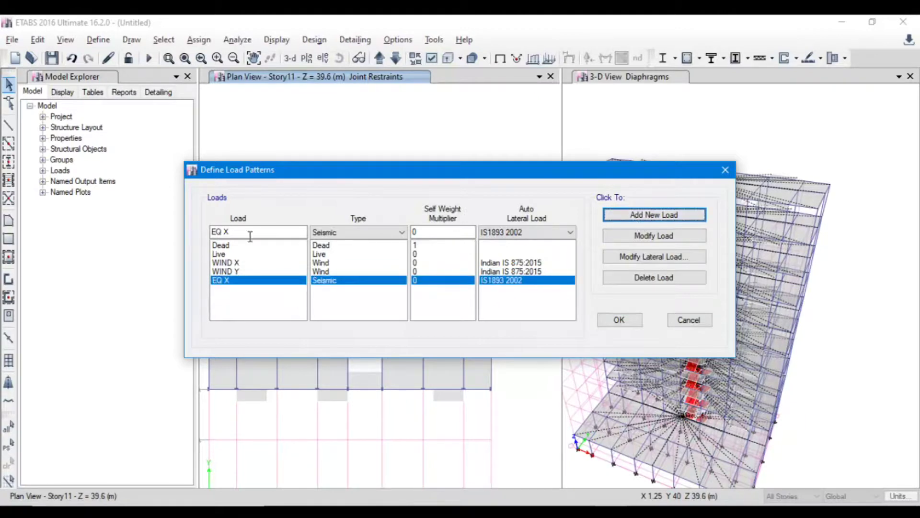
Step: Add a load pattern EQY with the same Seismic type and IS1893 2002 lateral load as EQ X
left_click_drag(249, 234, 219, 232)
type("Y")
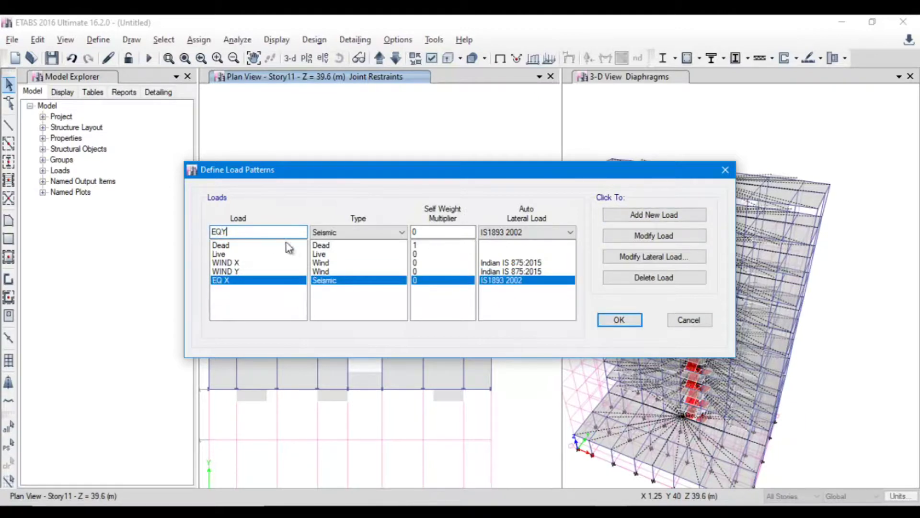
left_click(636, 217)
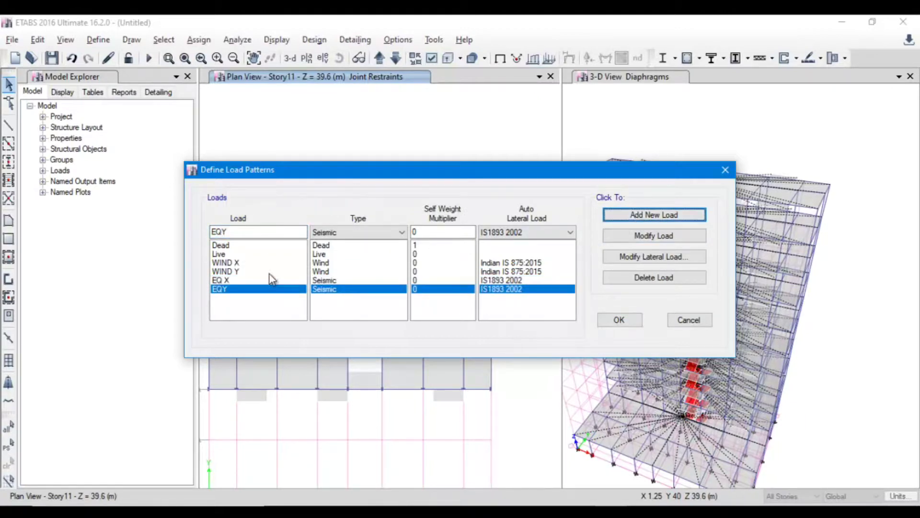
Step: Add a load pattern FF of type Dead with self weight multiplier 0
left_click(242, 263)
left_click_drag(290, 232, 182, 237)
type("FF")
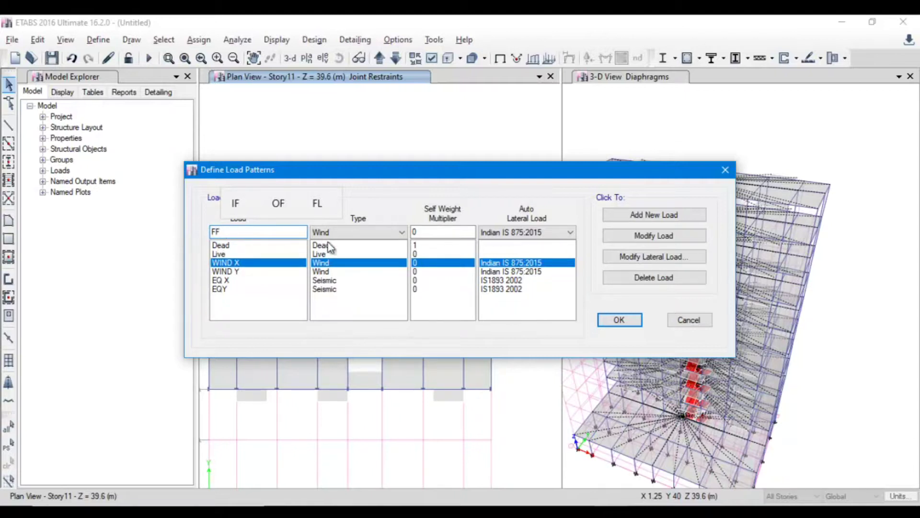
left_click(347, 234)
left_click(331, 240)
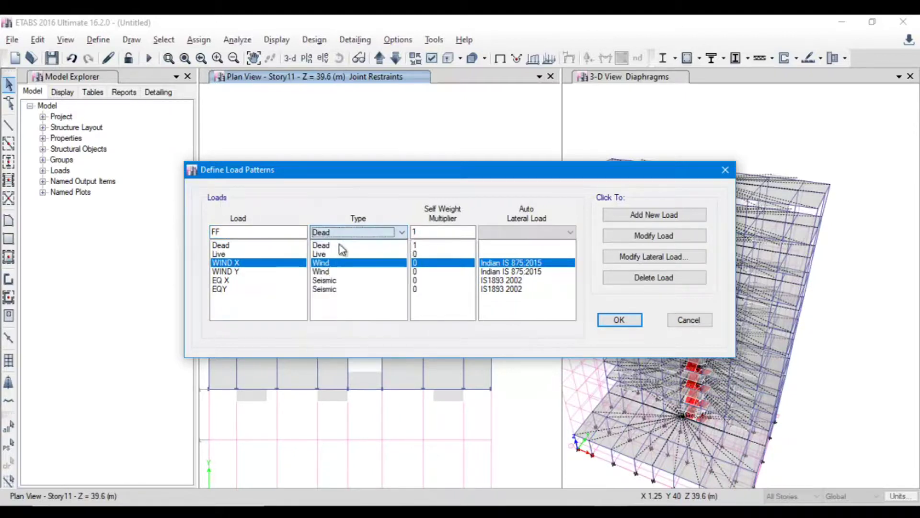
key("Tab")
type("0")
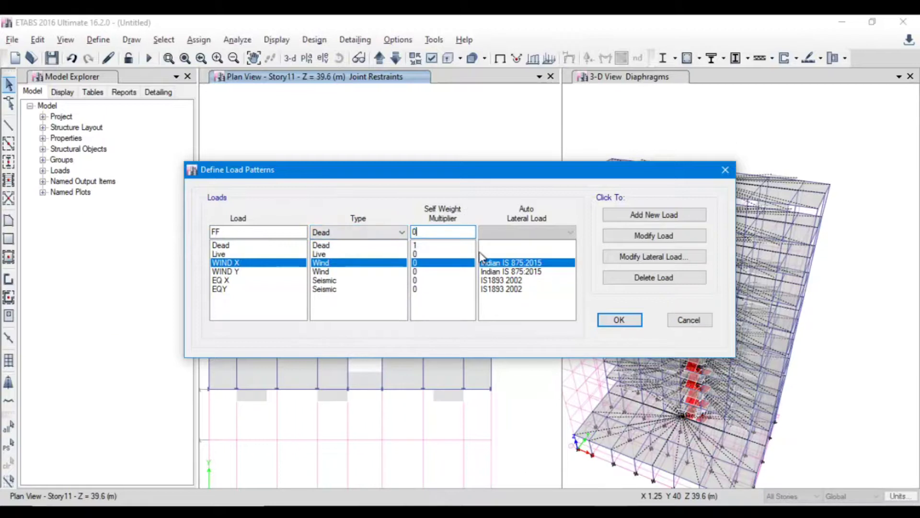
left_click(631, 220)
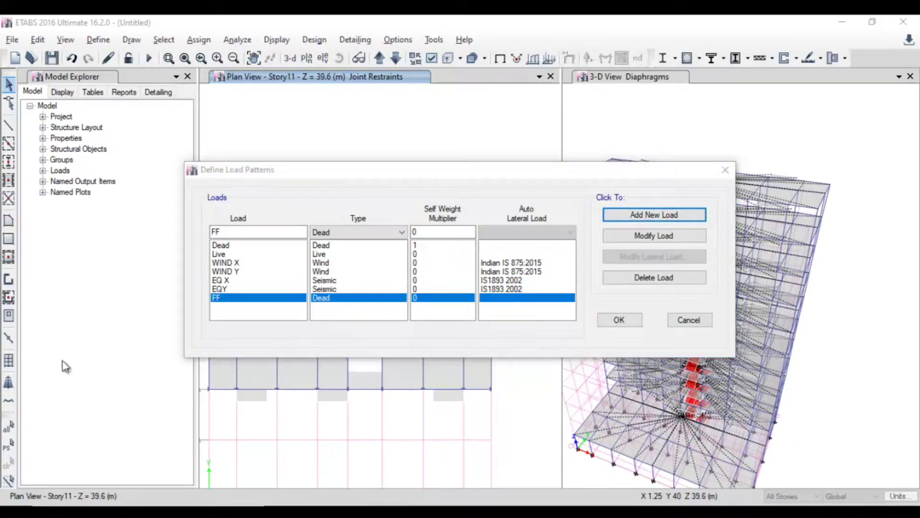
Step: Restrict the lateral load directions of EQ X to X Dir only, excluding both X eccentricities and all Y direction options
left_click(230, 288)
left_click(228, 280)
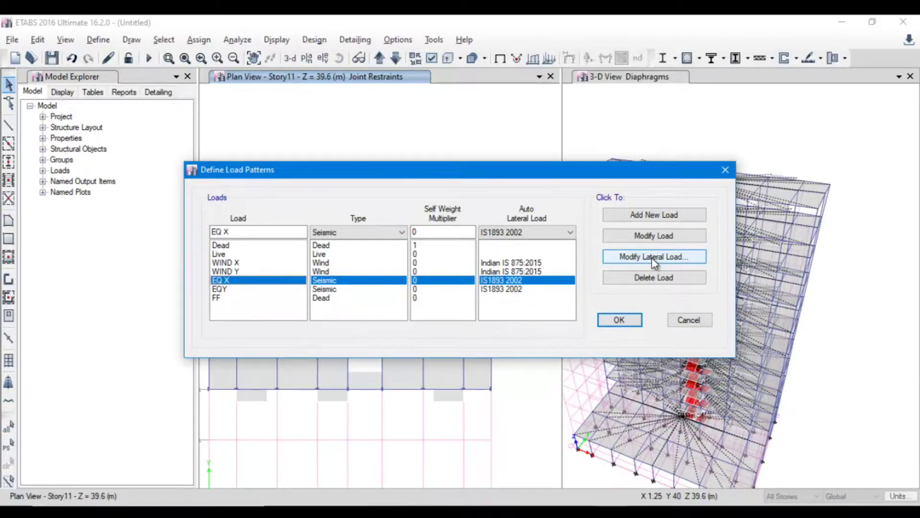
left_click(624, 257)
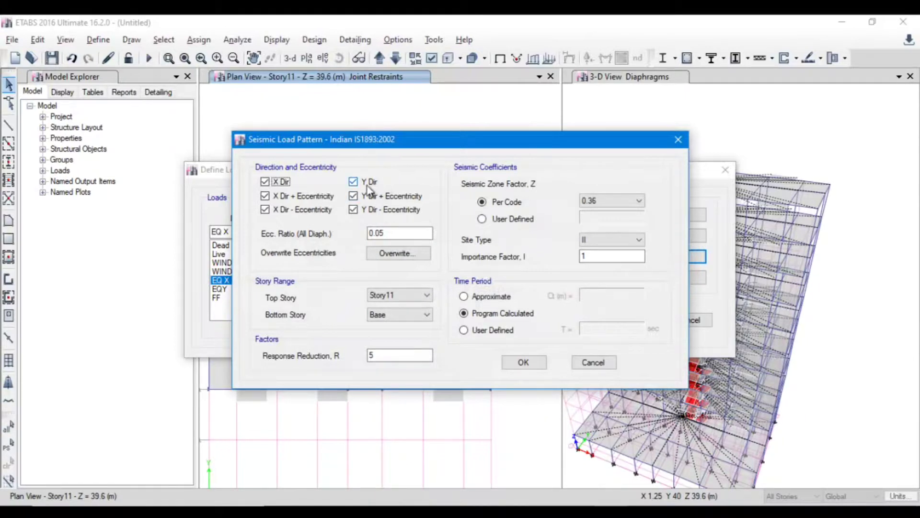
left_click(366, 186)
left_click(364, 197)
left_click(361, 210)
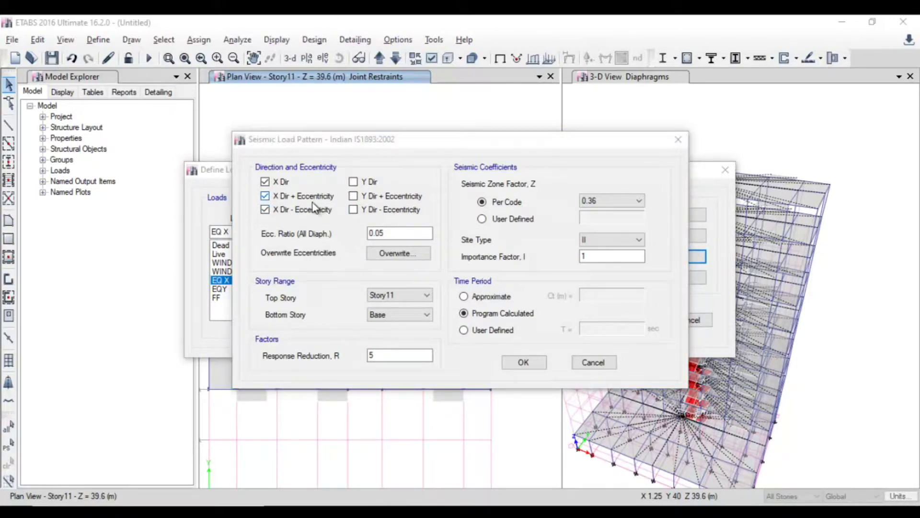
left_click(294, 197)
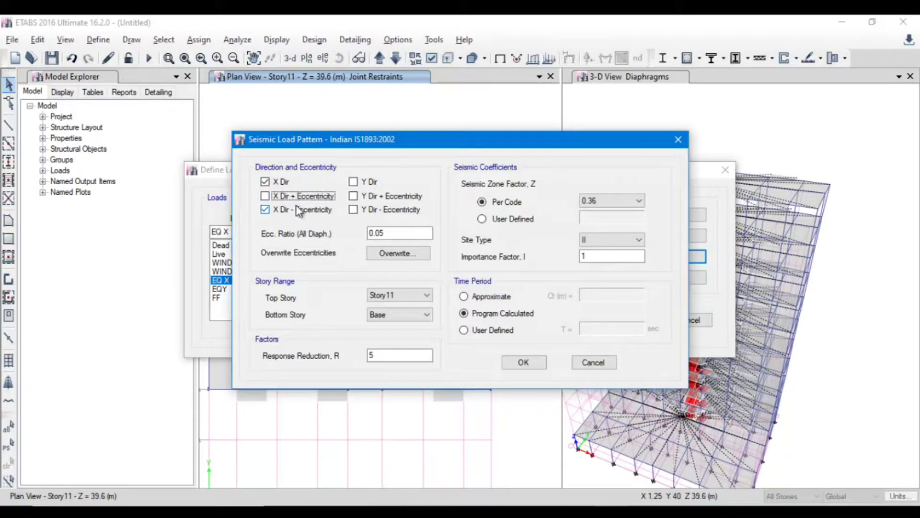
left_click(295, 206)
left_click(293, 196)
left_click(293, 196)
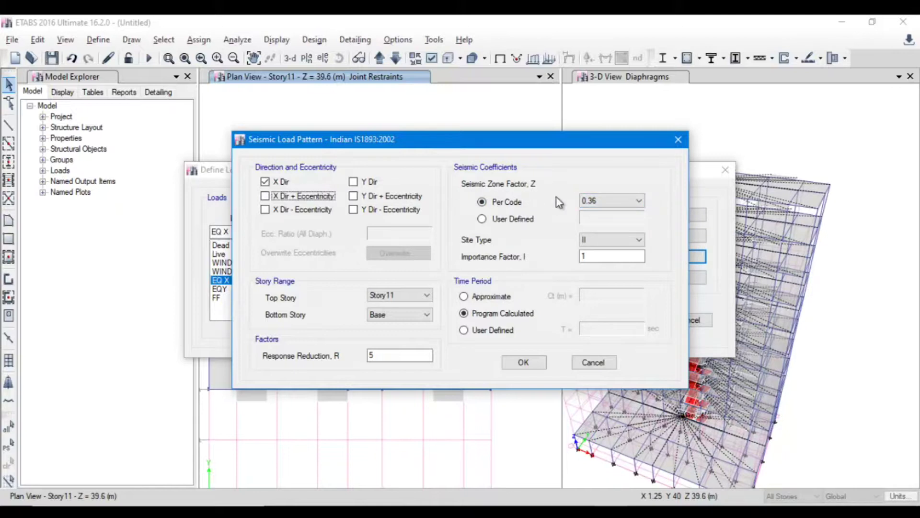
Step: Check the seismic zone factor options, and switch to Foxit Reader to examine the basic wind speed map in the IS 875 Part 3 PDF
left_click(594, 202)
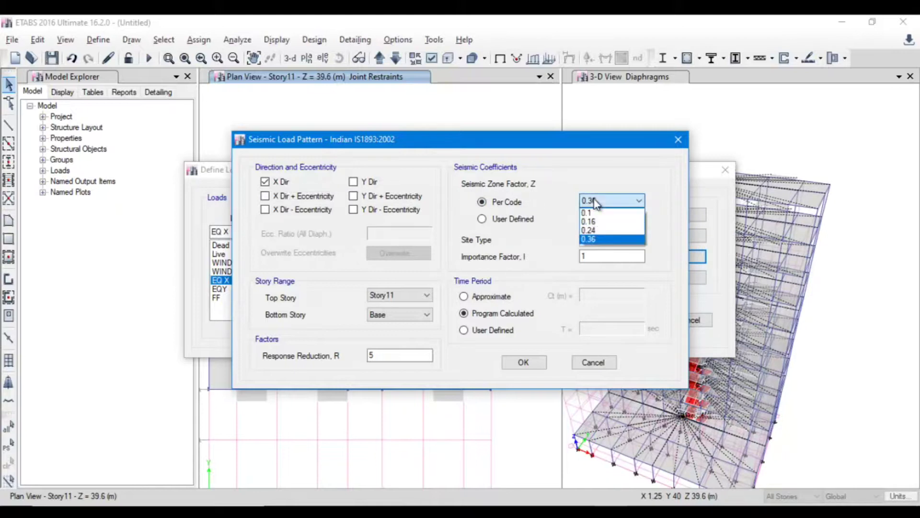
left_click(534, 207)
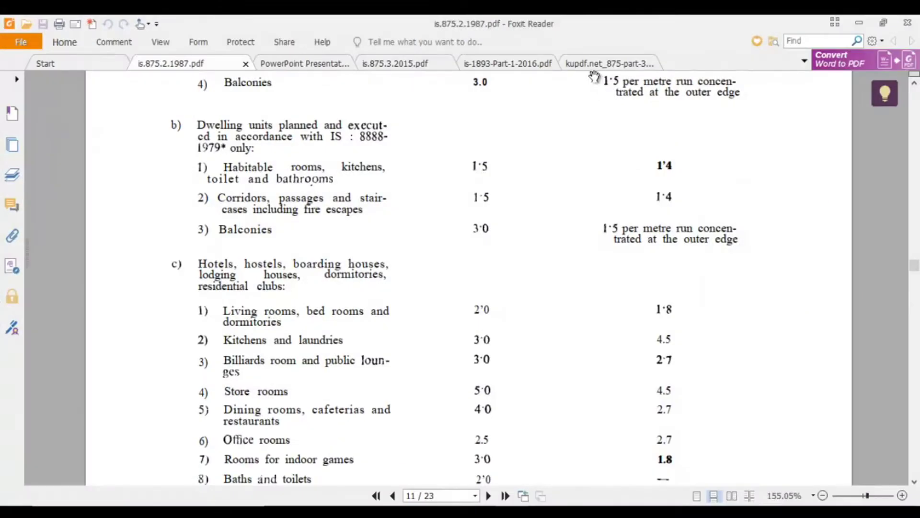
left_click(592, 64)
scroll(530, 253, "up", 10)
scroll(489, 242, "down", 5)
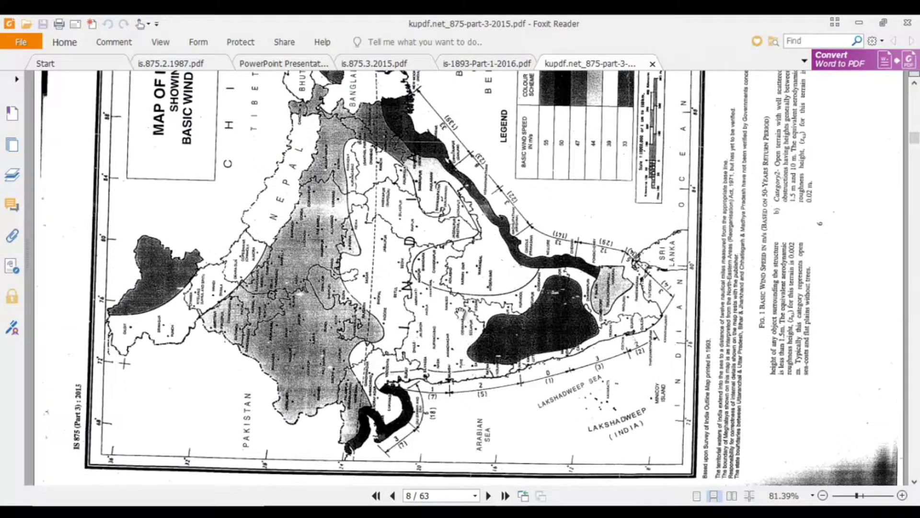
scroll(399, 323, "up", 3)
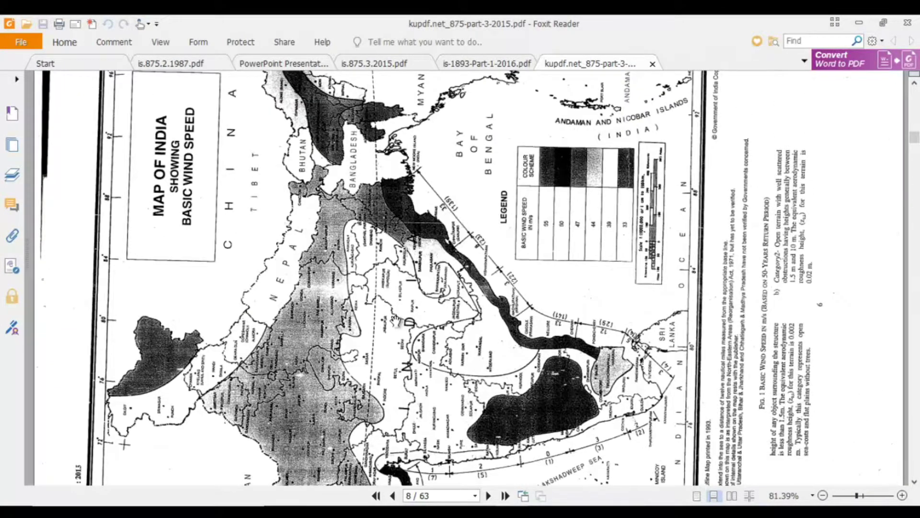
scroll(396, 321, "up", 3)
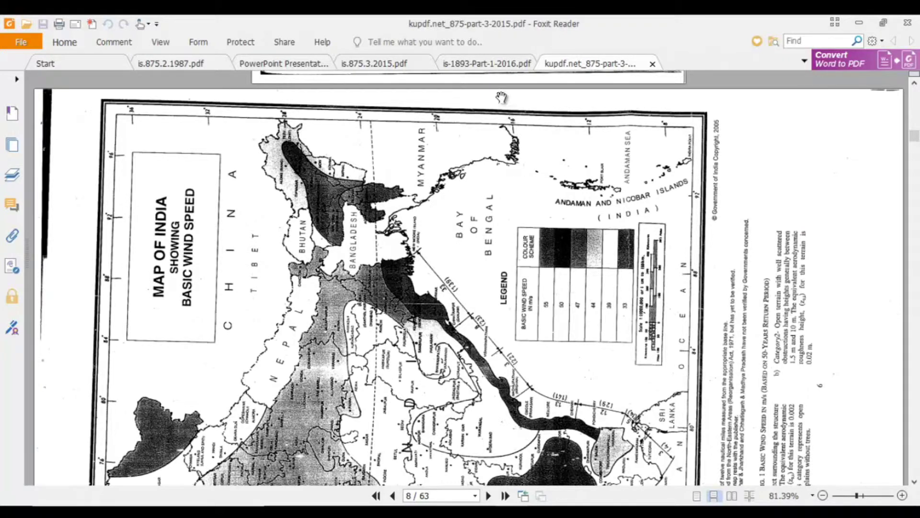
Step: Open is-1893-Part-1-2016.pdf and look through it for the maps of India
left_click(494, 64)
scroll(505, 268, "down", 4)
scroll(505, 268, "down", 8)
scroll(538, 325, "up", 3)
scroll(569, 258, "up", 3)
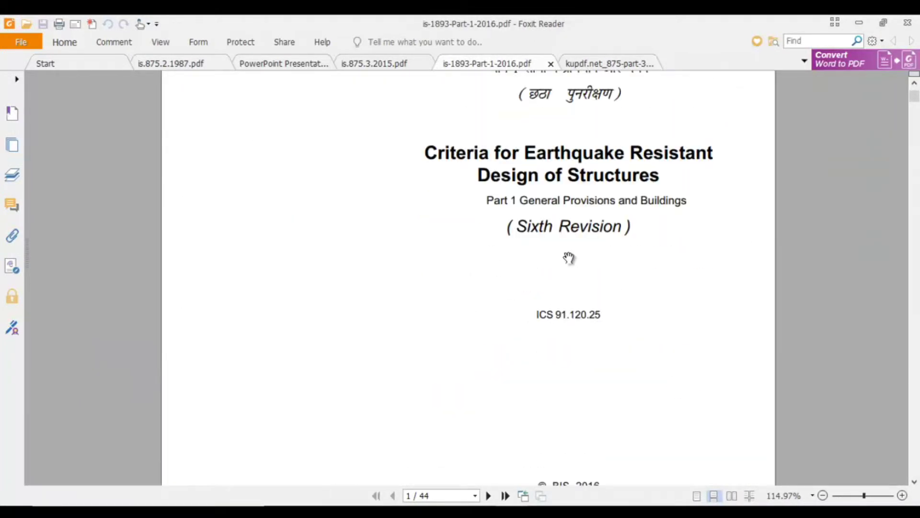
scroll(566, 261, "down", 20)
scroll(498, 296, "down", 20)
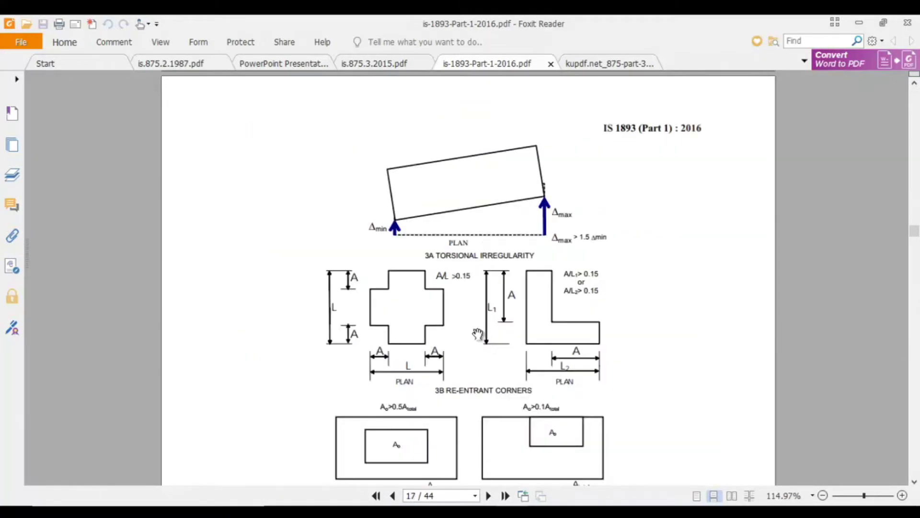
scroll(478, 334, "down", 20)
scroll(481, 318, "down", 20)
scroll(391, 353, "down", 10)
Step: Examine the maps of India showing earthquake epicentres and principal tectonic features, with their legends, in the IS 1893 Part 1 PDF
scroll(391, 353, "up", 8)
scroll(393, 345, "down", 3)
scroll(396, 338, "up", 2)
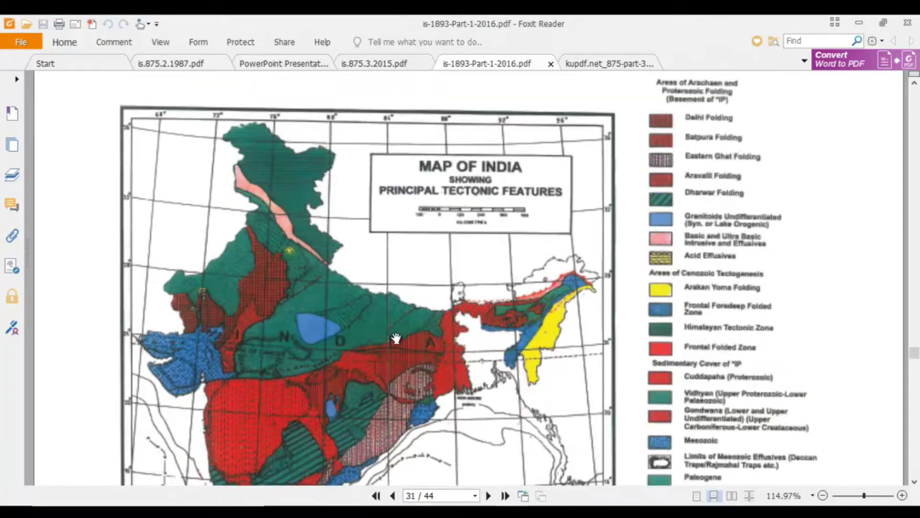
scroll(453, 320, "down", 2)
scroll(453, 325, "up", 3)
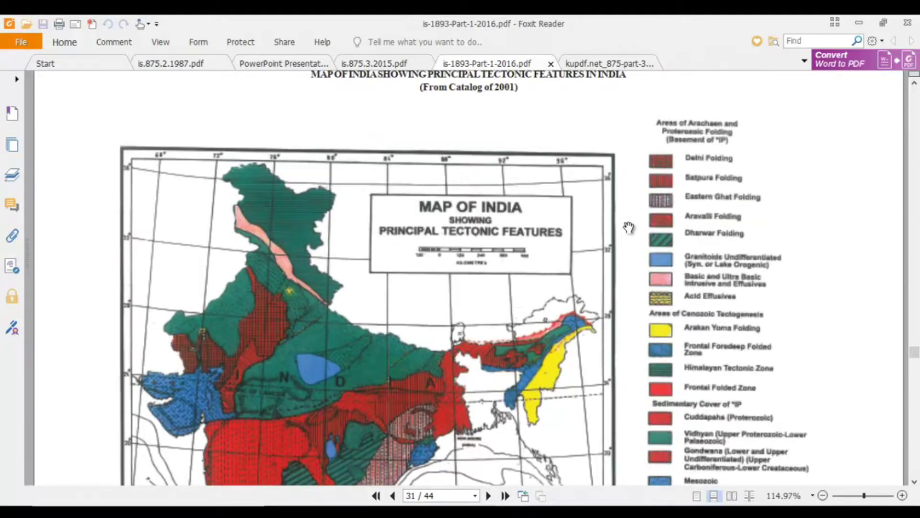
scroll(535, 263, "up", 10)
scroll(534, 263, "down", 8)
scroll(535, 263, "down", 4)
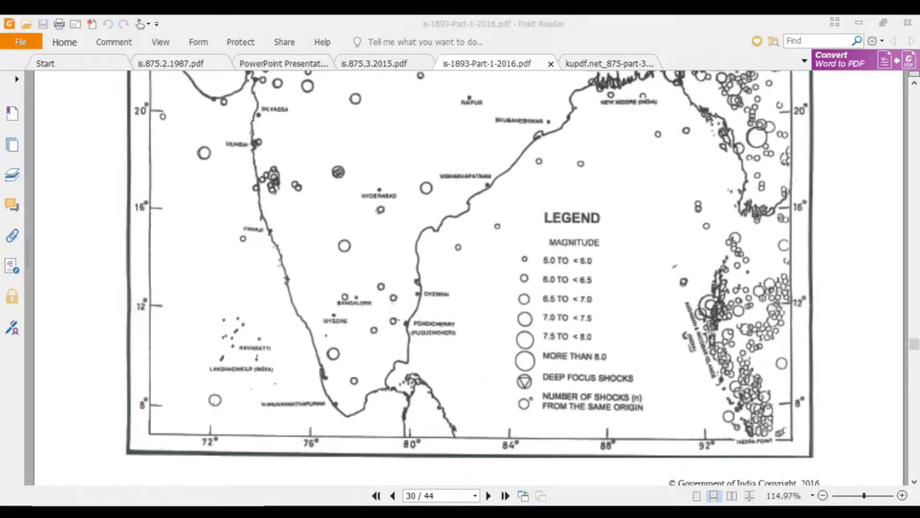
scroll(447, 261, "down", 15)
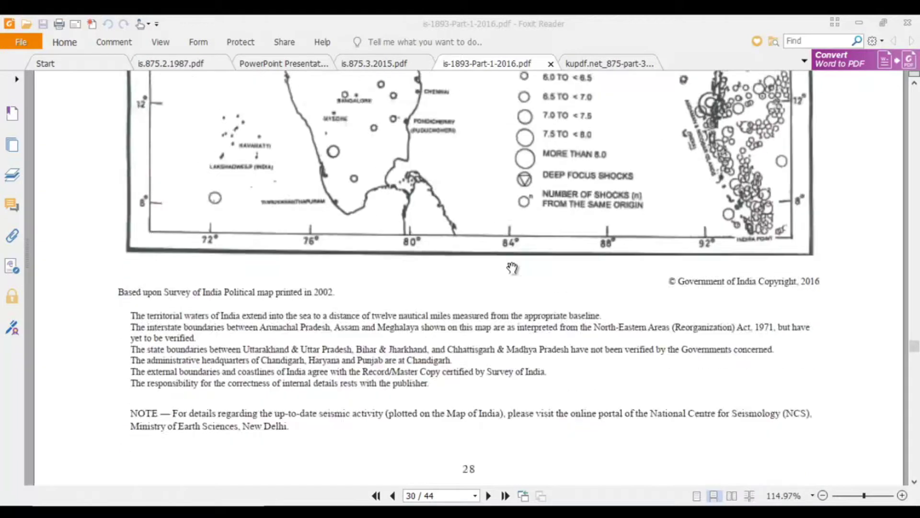
scroll(467, 316, "down", 4)
scroll(467, 316, "up", 2)
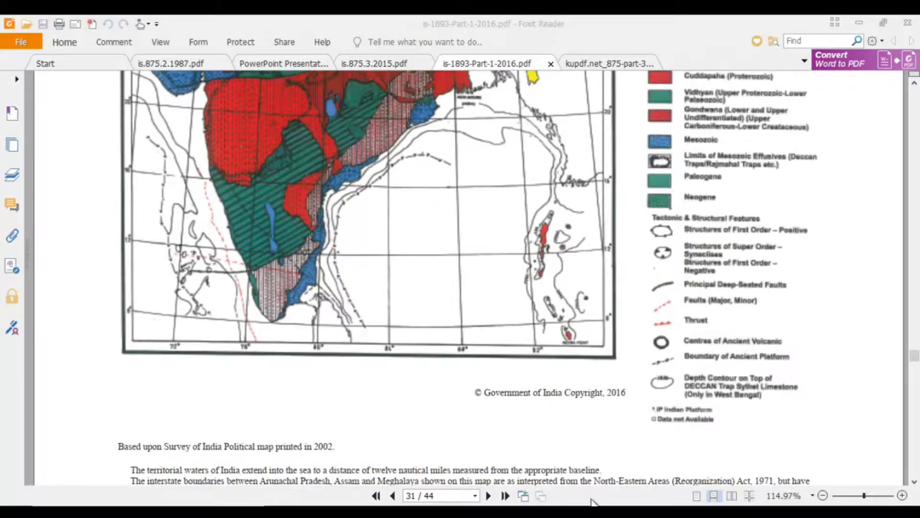
Step: Switch to ETABS and set EQ X to zone factor 0.1 and site type I, keeping importance factor 1 and response reduction 5
key("alt+Tab")
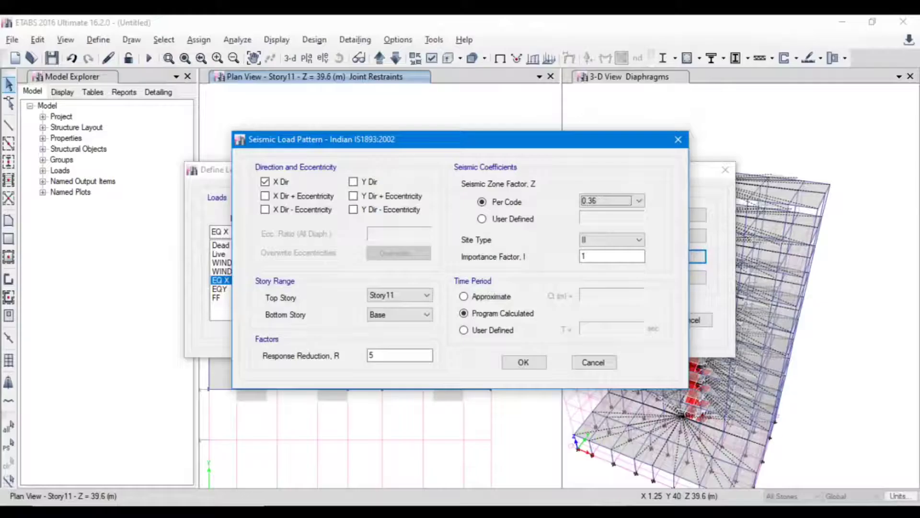
left_click(611, 202)
left_click(605, 212)
left_click(596, 241)
left_click(591, 253)
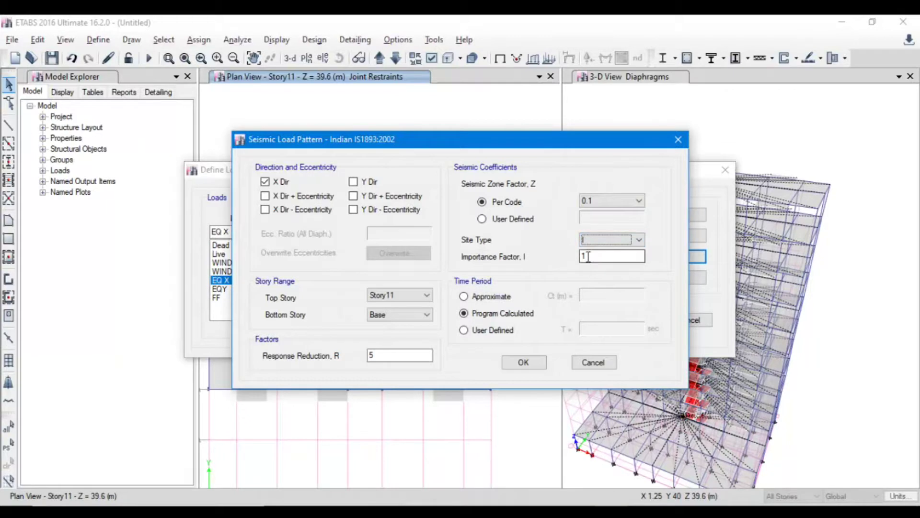
double_click(599, 261)
left_click(592, 257)
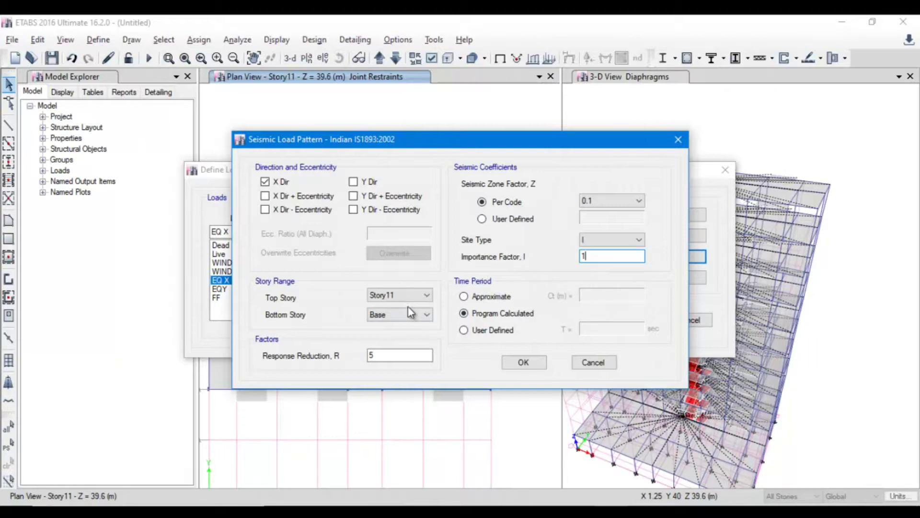
left_click_drag(392, 356, 335, 360)
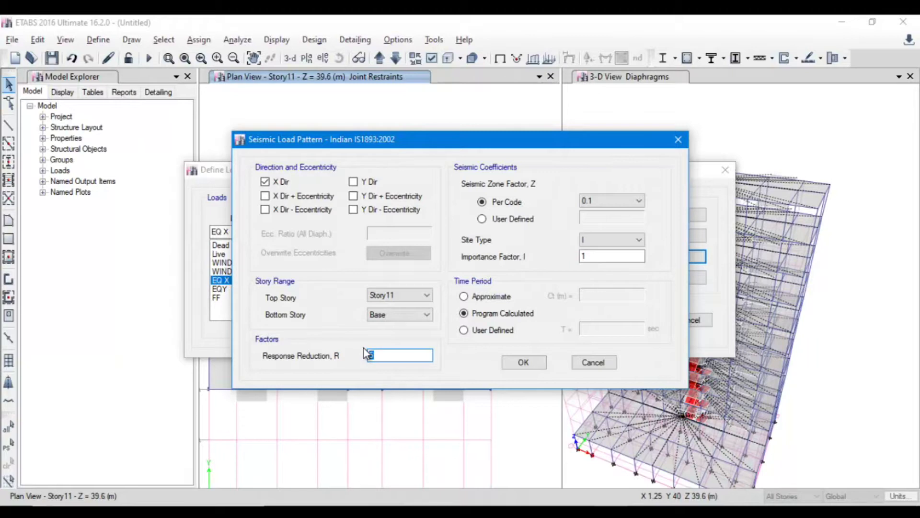
left_click(522, 362)
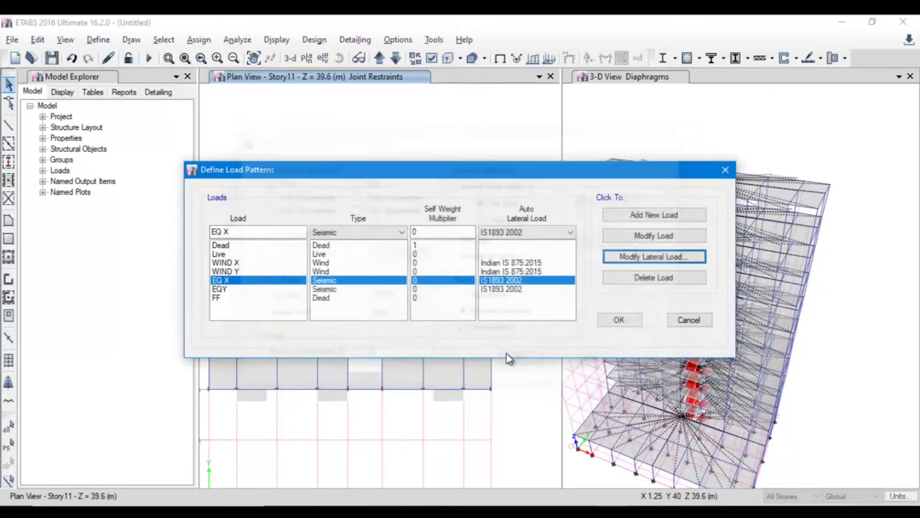
Step: Restrict the lateral load directions of EQY to Y Dir only, excluding both Y eccentricities and all X direction options
left_click(259, 288)
left_click(633, 256)
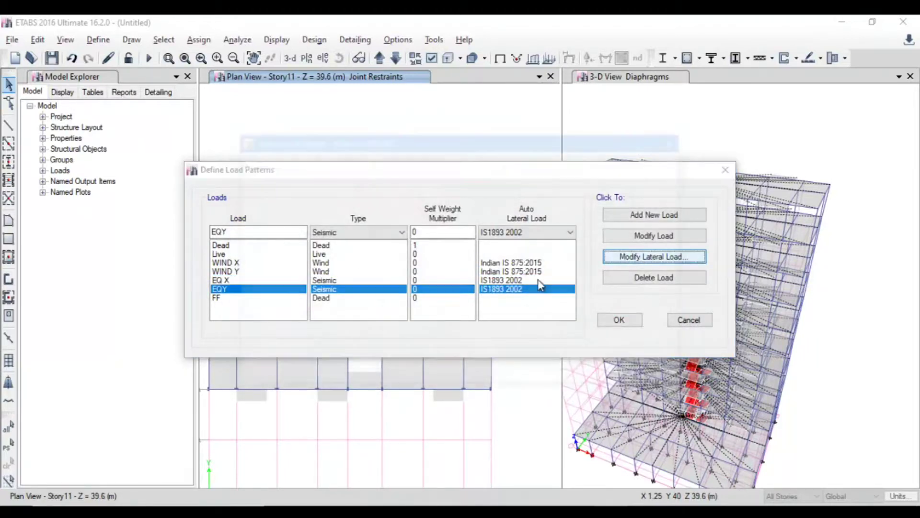
left_click(265, 195)
left_click(265, 209)
left_click(353, 196)
left_click(353, 209)
Step: Set the seismic zone factor of EQY to 0.1 and its site type to I, keeping Base as bottom story
left_click(633, 202)
left_click(599, 210)
left_click(639, 239)
left_click(599, 248)
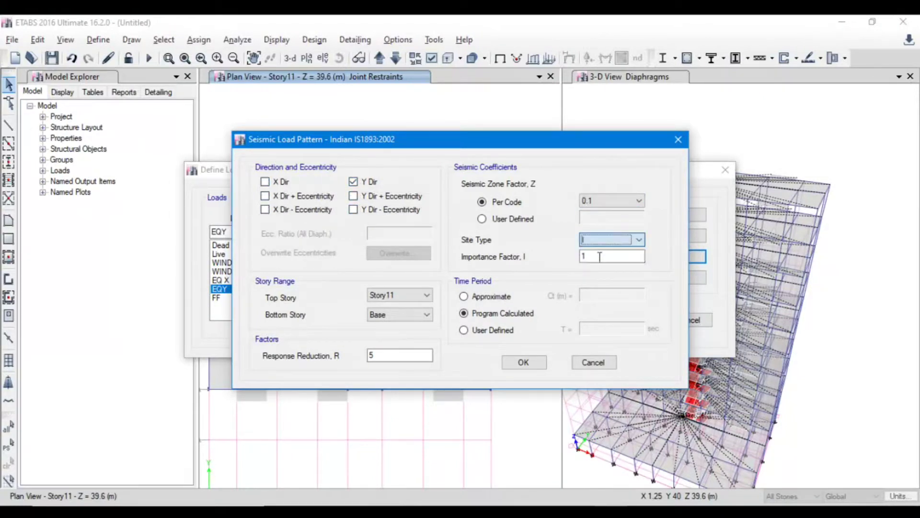
left_click(406, 315)
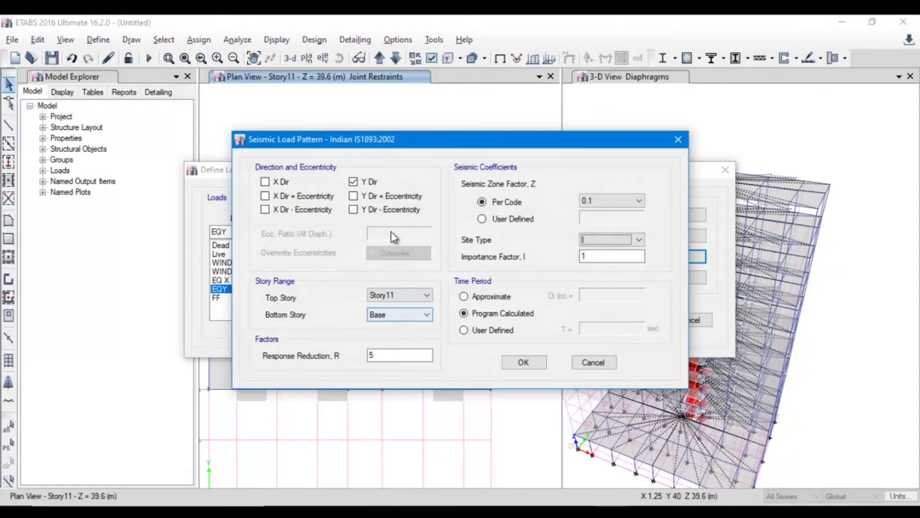
left_click(523, 362)
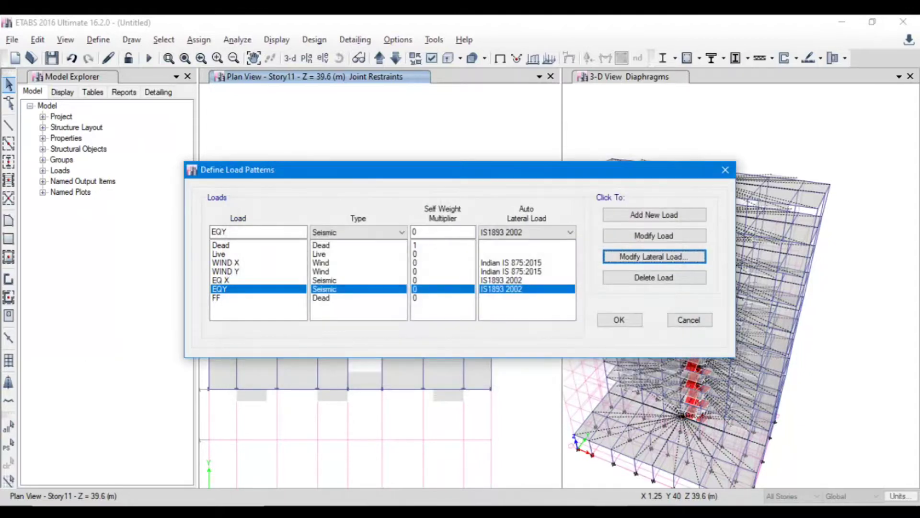
Step: Set the wind speed Vb of the WIND X lateral load to 30 m/s
left_click(237, 263)
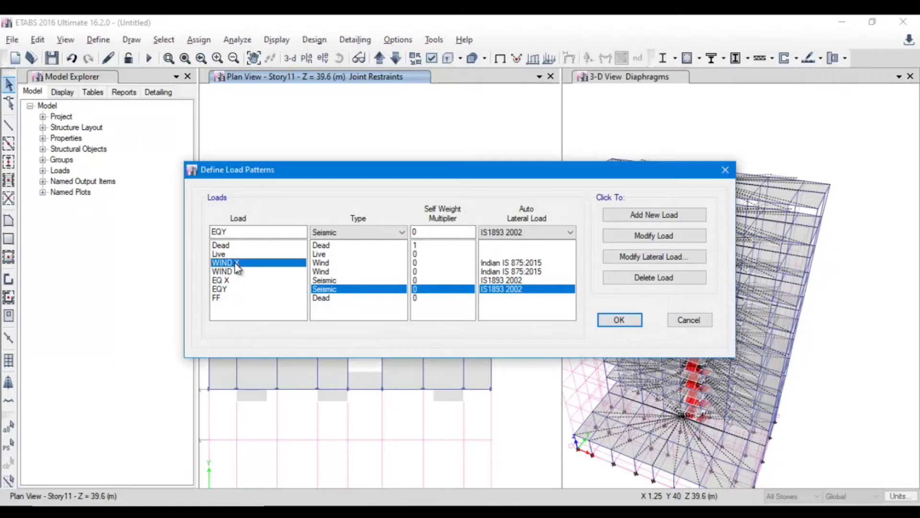
left_click(632, 257)
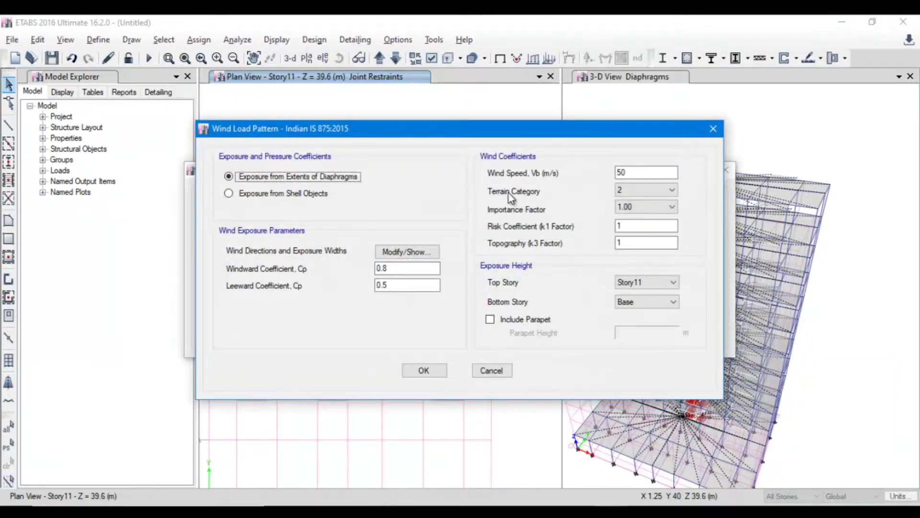
double_click(623, 172)
type("30")
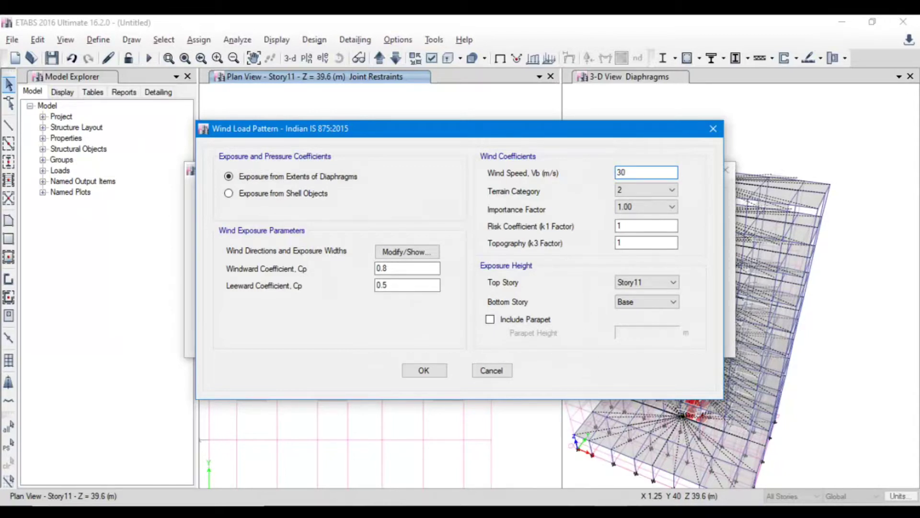
Step: Switch to Foxit Reader and examine the basic wind speed map and the Table 1 risk coefficients in the IS 875 Part 3 PDF
key("alt+Tab")
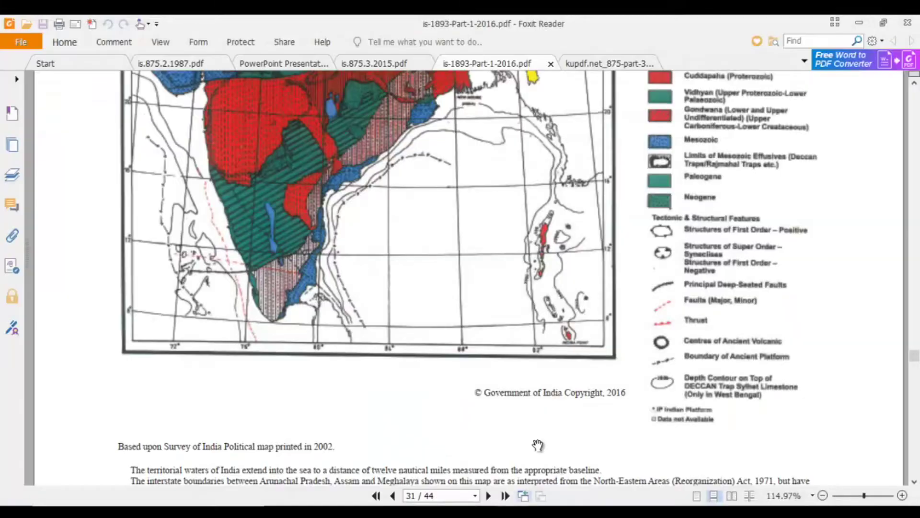
left_click(586, 61)
scroll(513, 287, "up", 2)
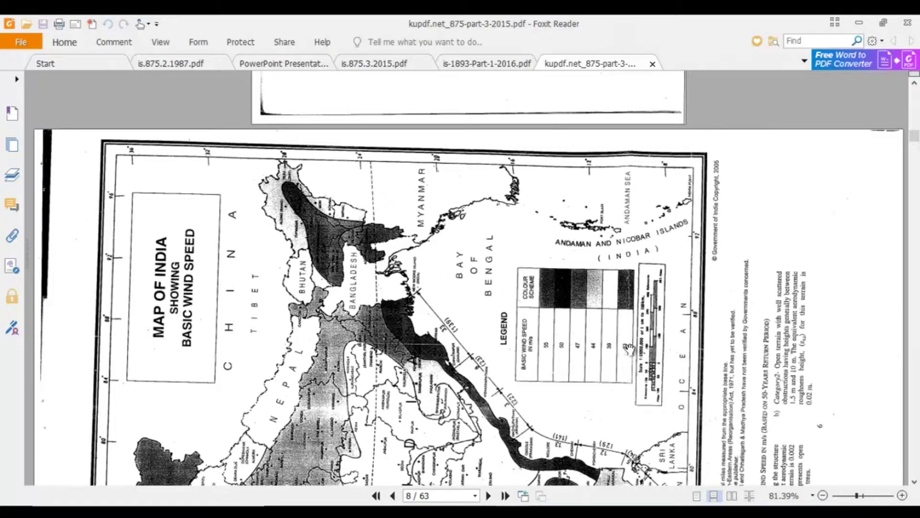
scroll(514, 287, "down", 2)
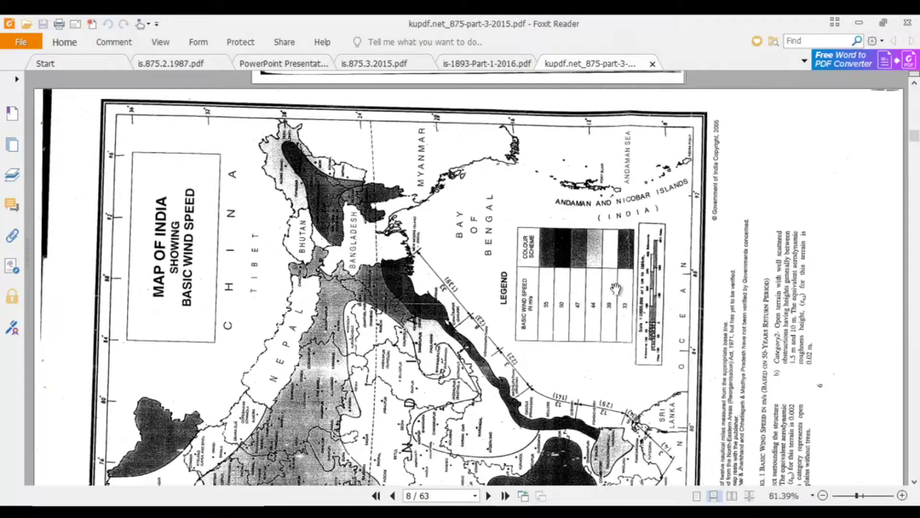
scroll(619, 261, "down", 2)
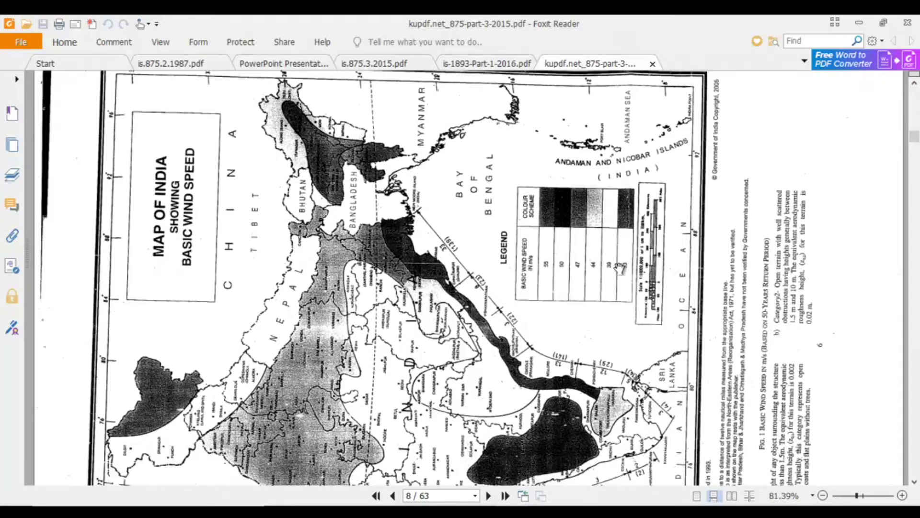
scroll(489, 206, "down", 15)
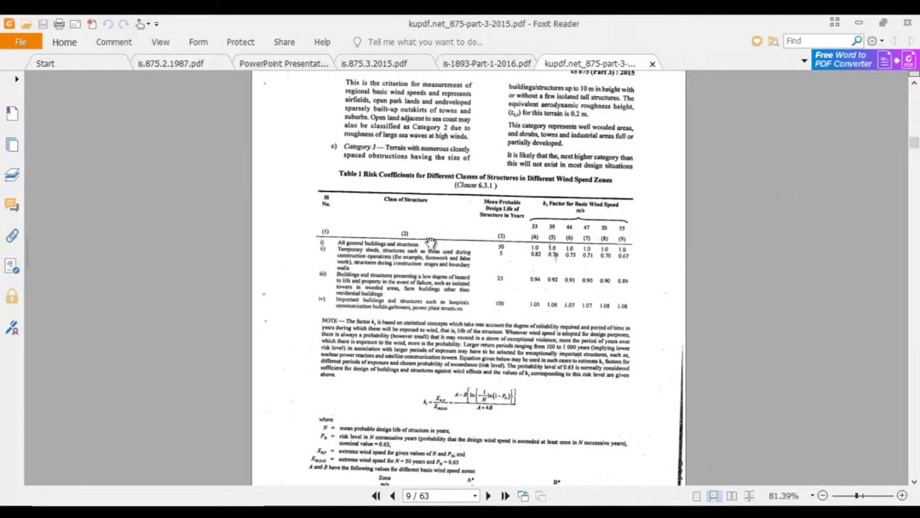
scroll(432, 243, "up", 1)
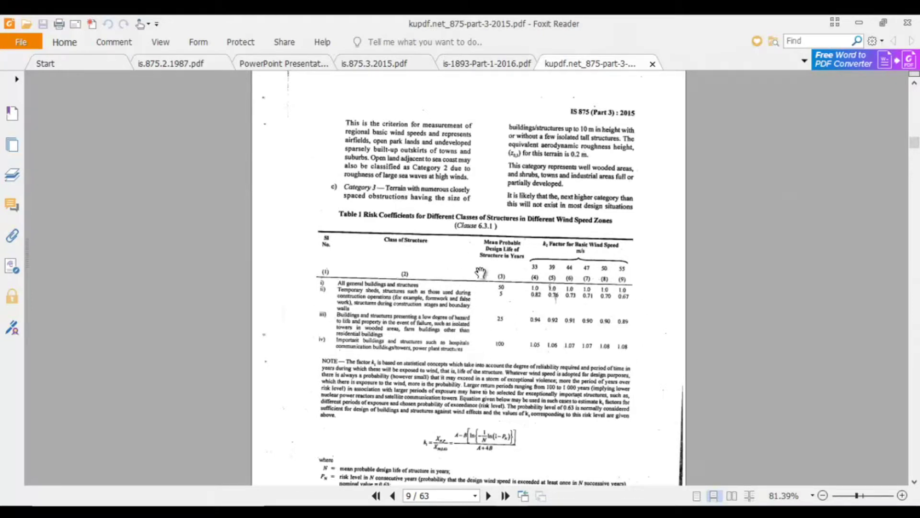
scroll(475, 396, "down", 3)
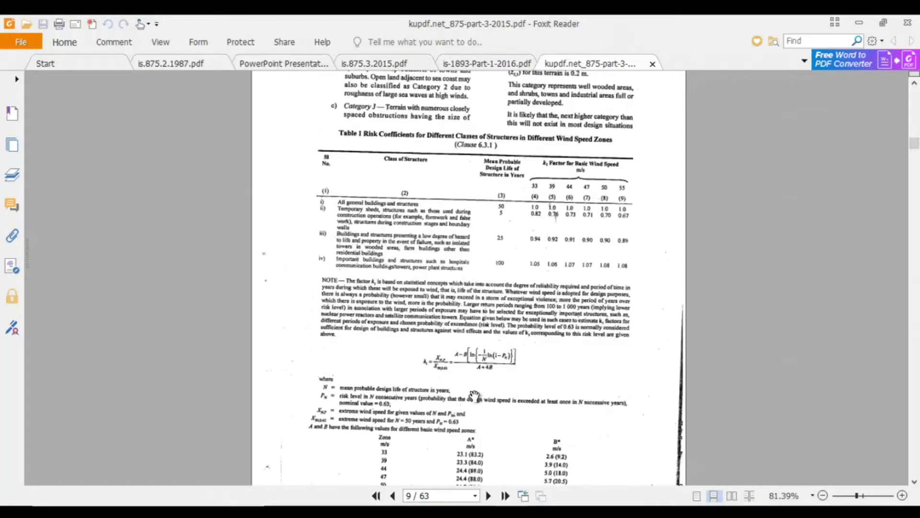
scroll(475, 396, "down", 2)
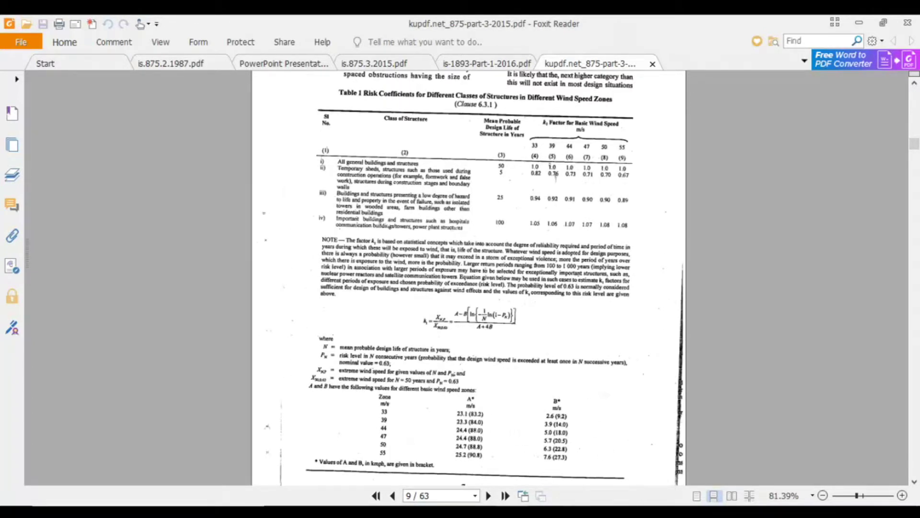
Step: Switch to ETABS and set WIND X to terrain category 3, keeping importance factor 1.00, k1 1 and k3 1, with exposure from shell objects
key("alt+Tab")
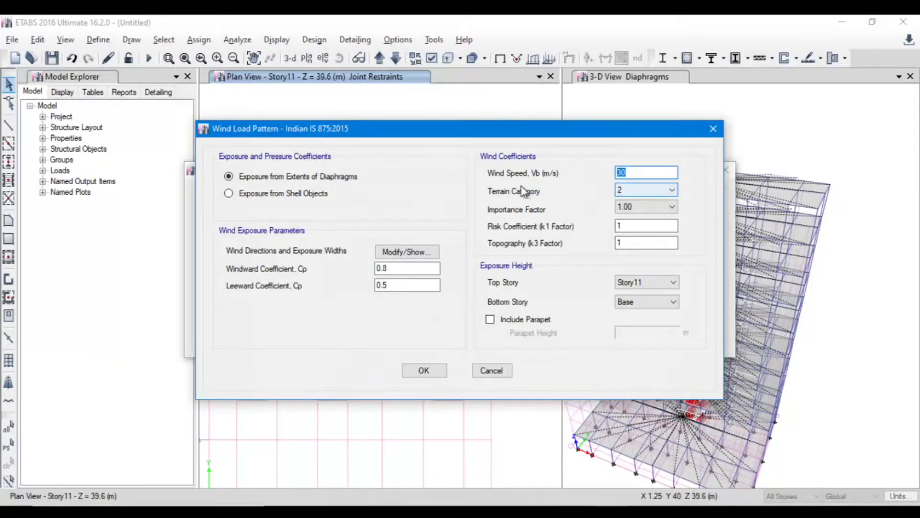
left_click(621, 191)
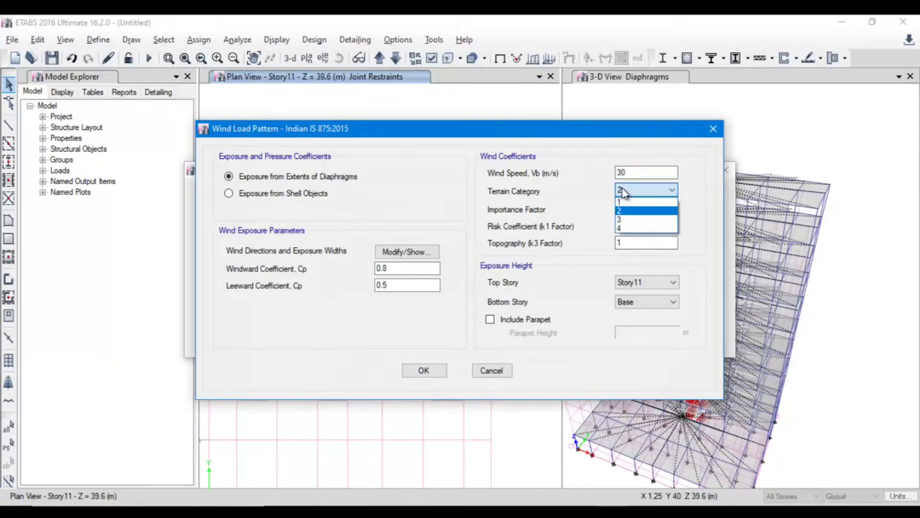
left_click(626, 219)
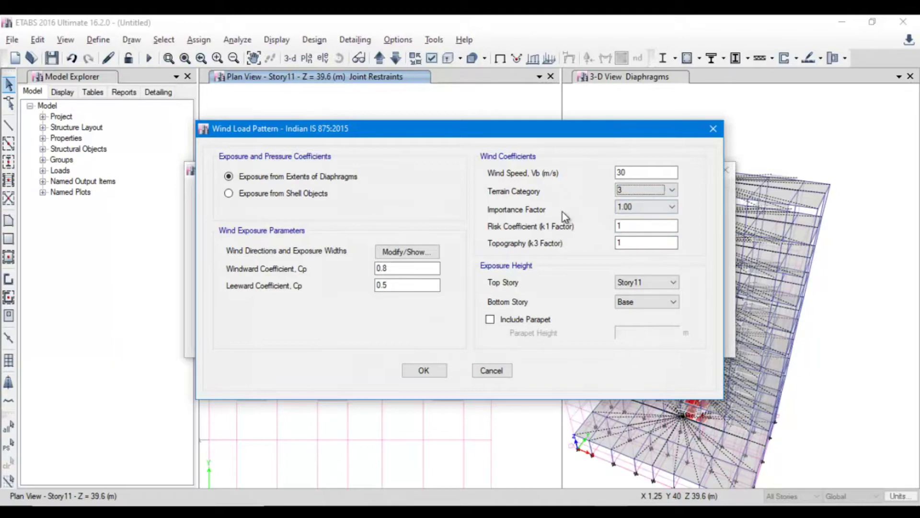
left_click(625, 206)
left_click(626, 209)
key("Tab")
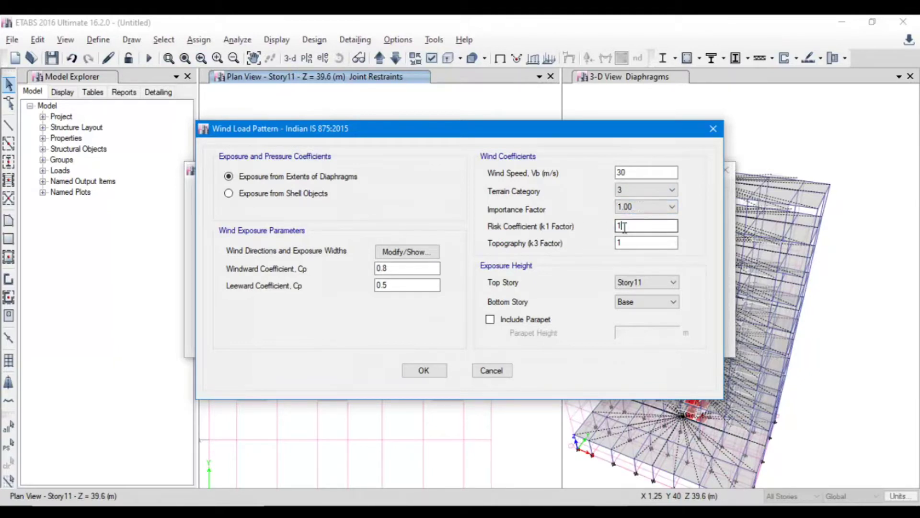
key("Tab")
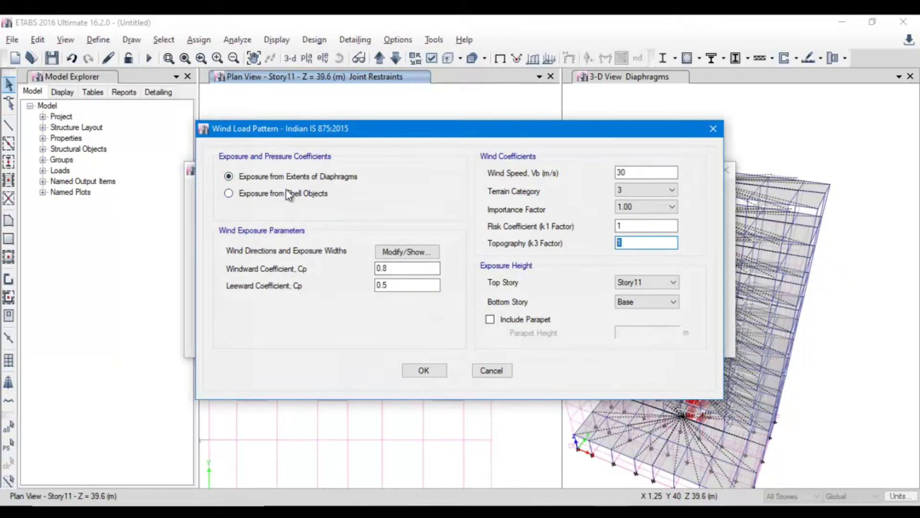
left_click(268, 193)
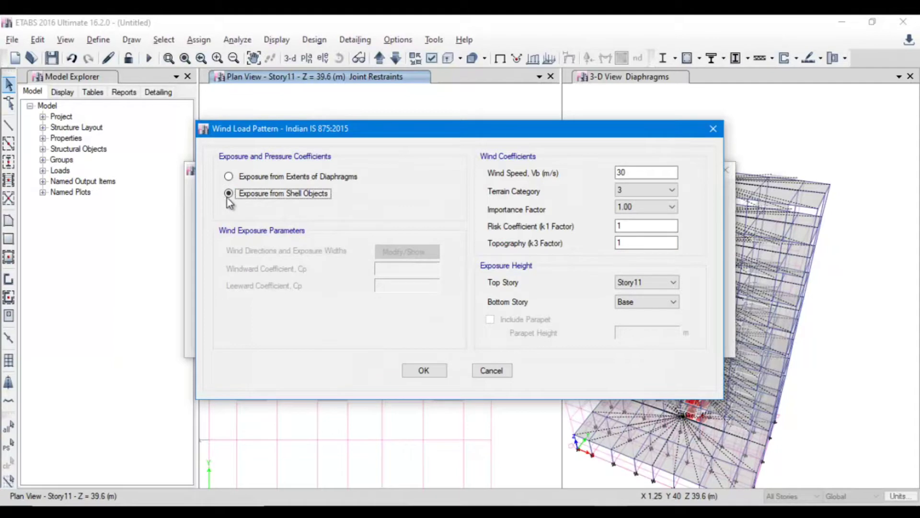